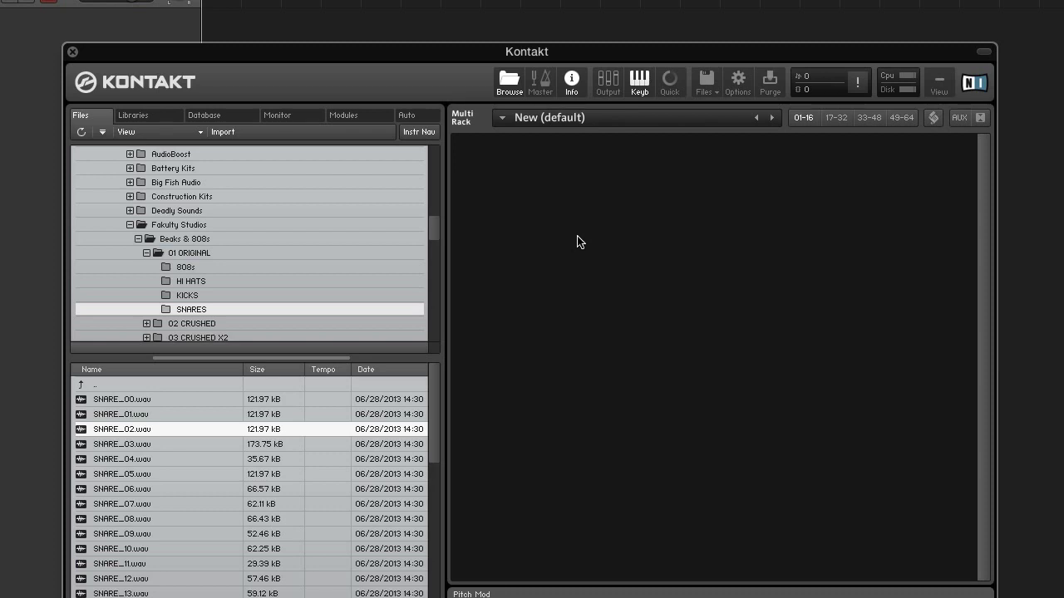
Step: Add a new empty instrument and open it in edit mode with the Mapping Editor showing
{"action": "left_click", "coordinate": [705, 90]}
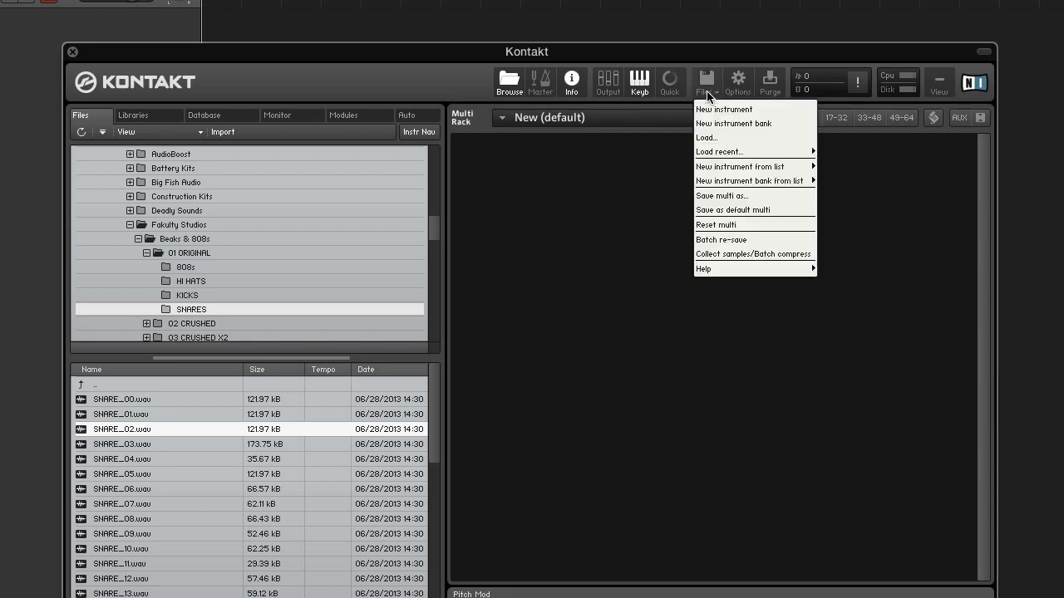
{"action": "left_click", "coordinate": [731, 110]}
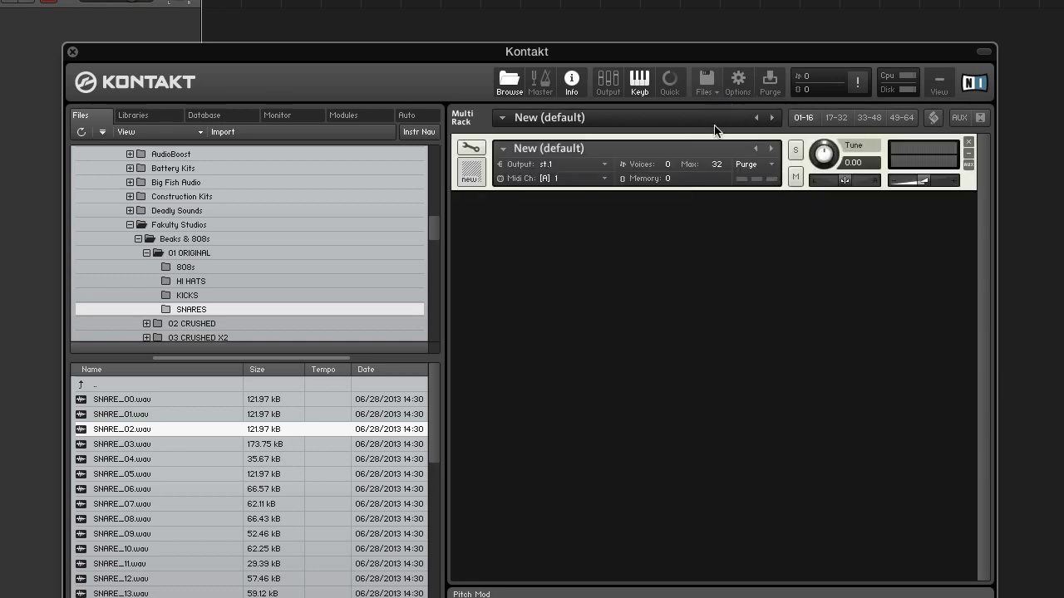
{"action": "left_click", "coordinate": [471, 148]}
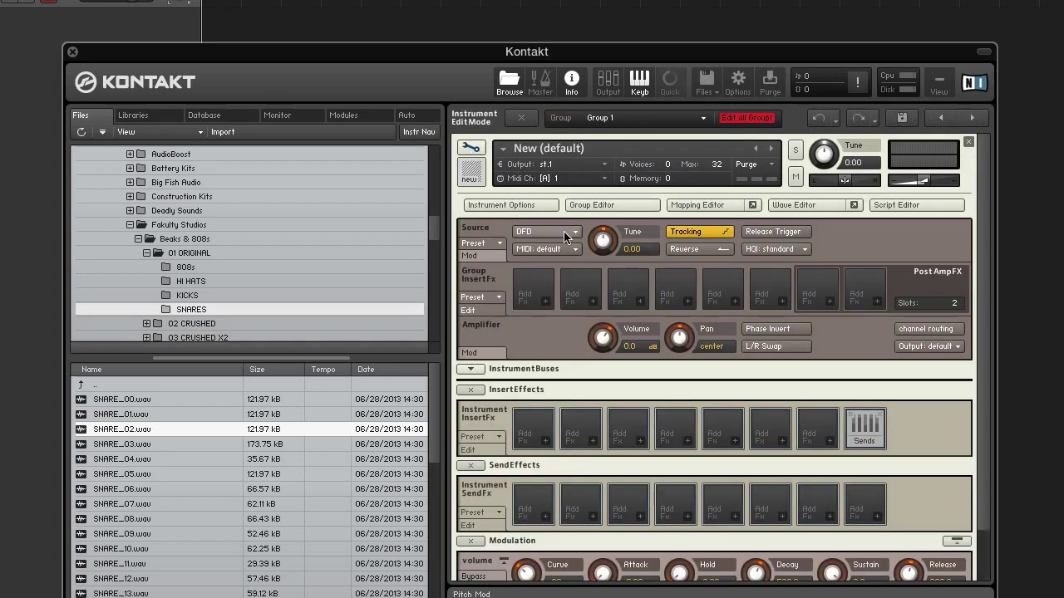
{"action": "left_click", "coordinate": [694, 206]}
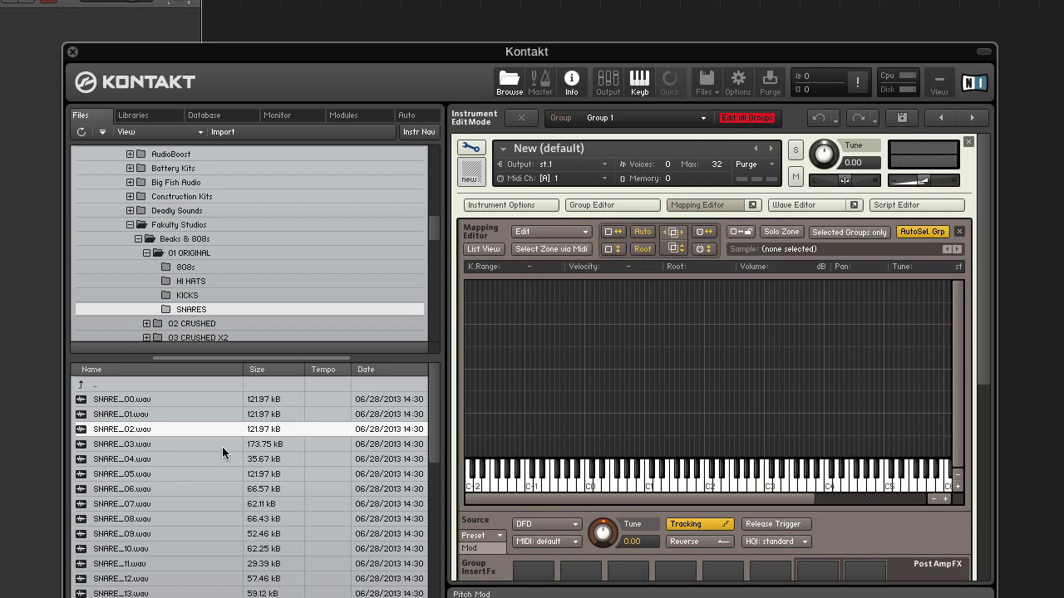
Step: Audition the KICKS samples and map KICK_07.wav onto key C1
{"action": "left_click", "coordinate": [217, 295]}
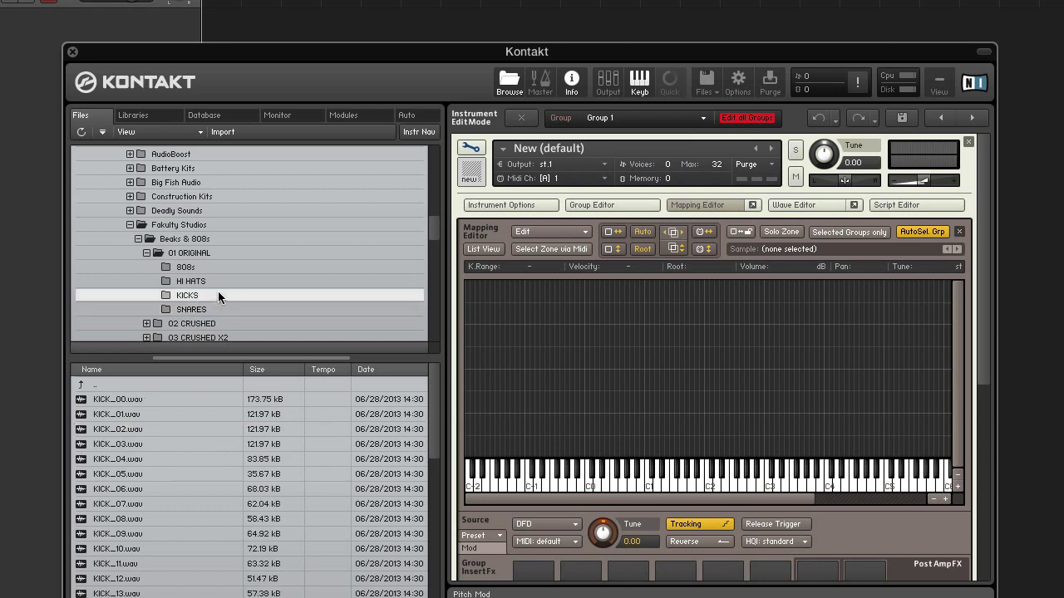
{"action": "left_click", "coordinate": [163, 404]}
{"action": "left_click", "coordinate": [160, 416]}
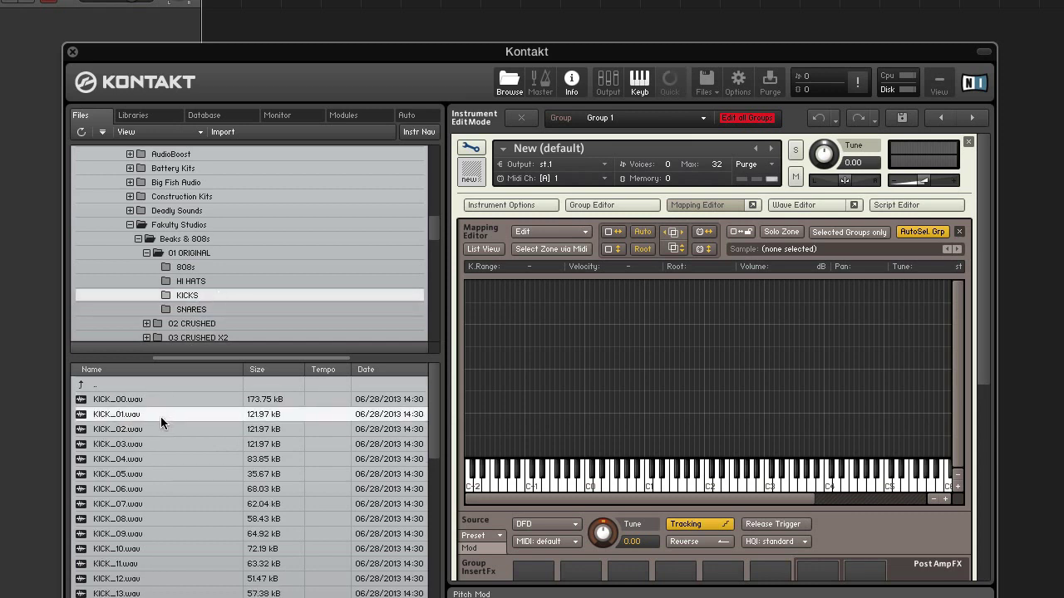
{"action": "left_click", "coordinate": [158, 432]}
{"action": "left_click", "coordinate": [157, 445]}
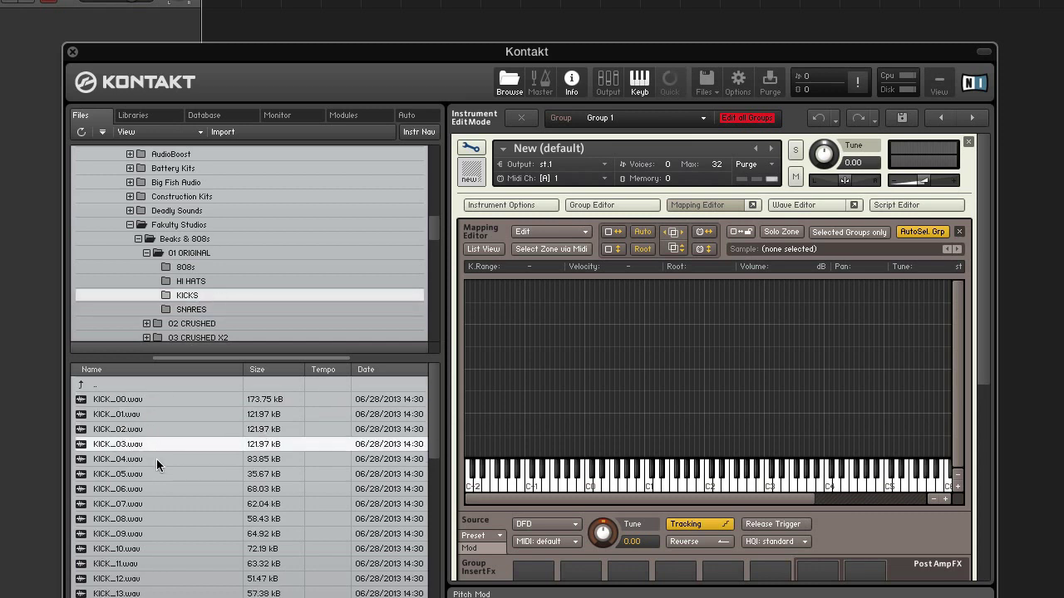
{"action": "left_click", "coordinate": [157, 459]}
{"action": "left_click", "coordinate": [158, 443]}
{"action": "left_click", "coordinate": [152, 475]}
{"action": "left_click", "coordinate": [151, 490]}
{"action": "left_click", "coordinate": [151, 502]}
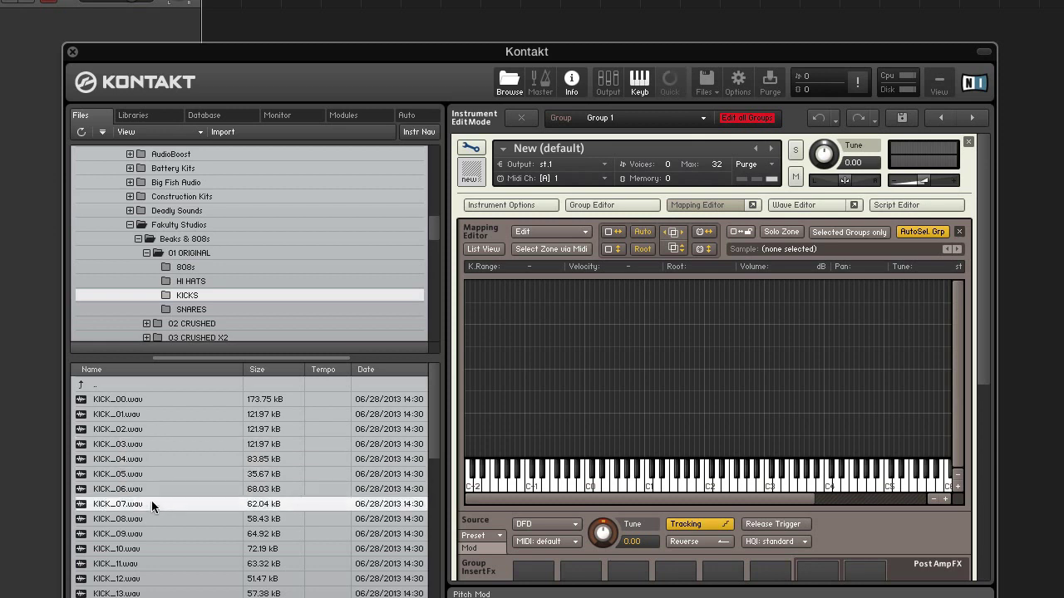
{"action": "left_click", "coordinate": [151, 515]}
{"action": "left_click", "coordinate": [151, 505]}
{"action": "left_click_drag", "start_coordinate": [137, 508], "coordinate": [648, 444]}
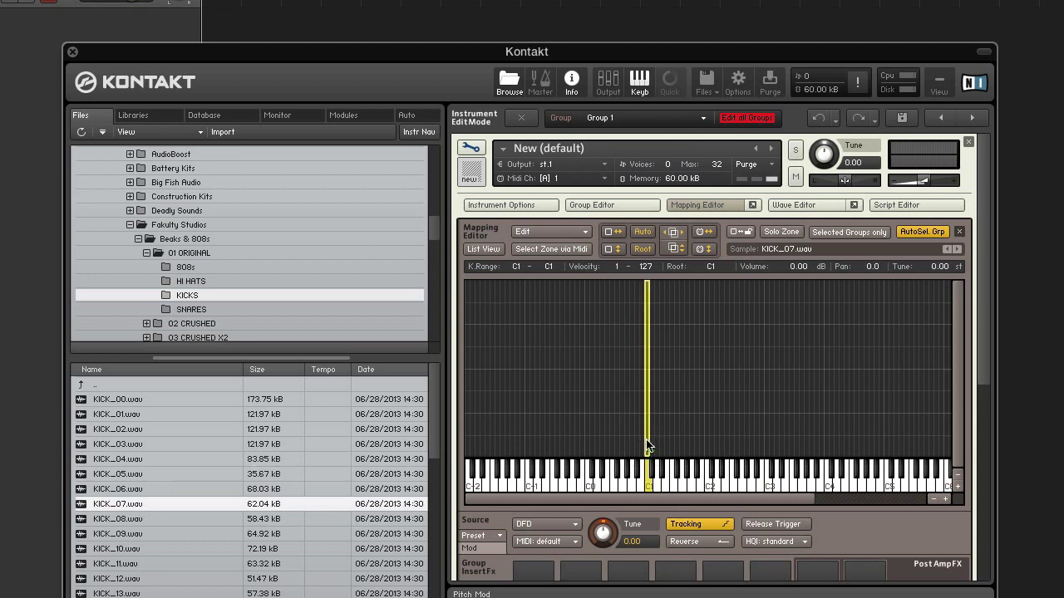
Step: Audition the SNARES samples and map SNARE_02.wav onto C1 alongside the kick
{"action": "left_click", "coordinate": [190, 309]}
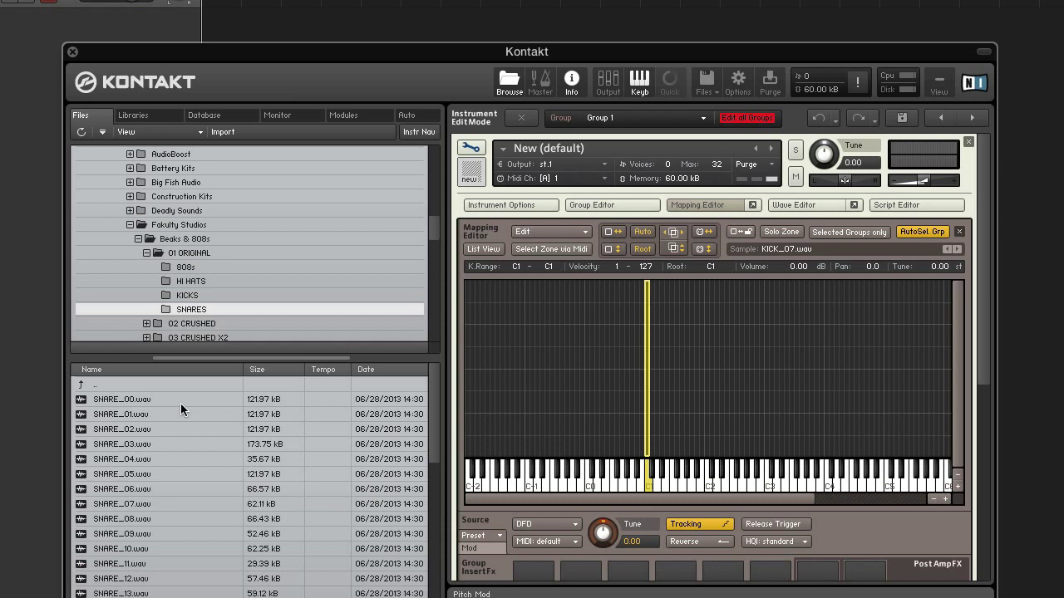
{"action": "left_click", "coordinate": [180, 396]}
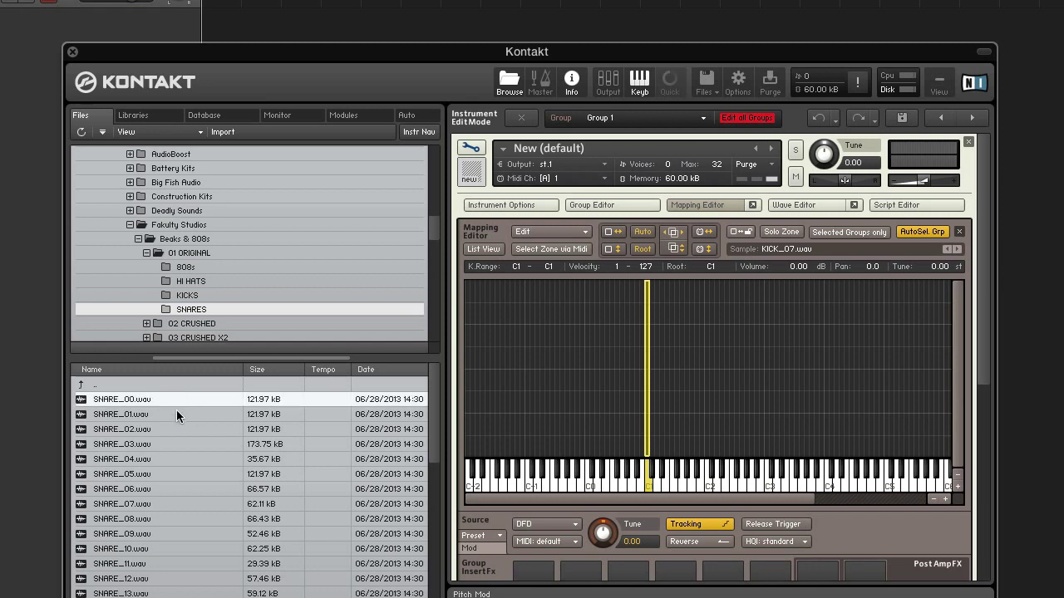
{"action": "left_click", "coordinate": [176, 413]}
{"action": "left_click", "coordinate": [174, 428]}
{"action": "left_click", "coordinate": [172, 443]}
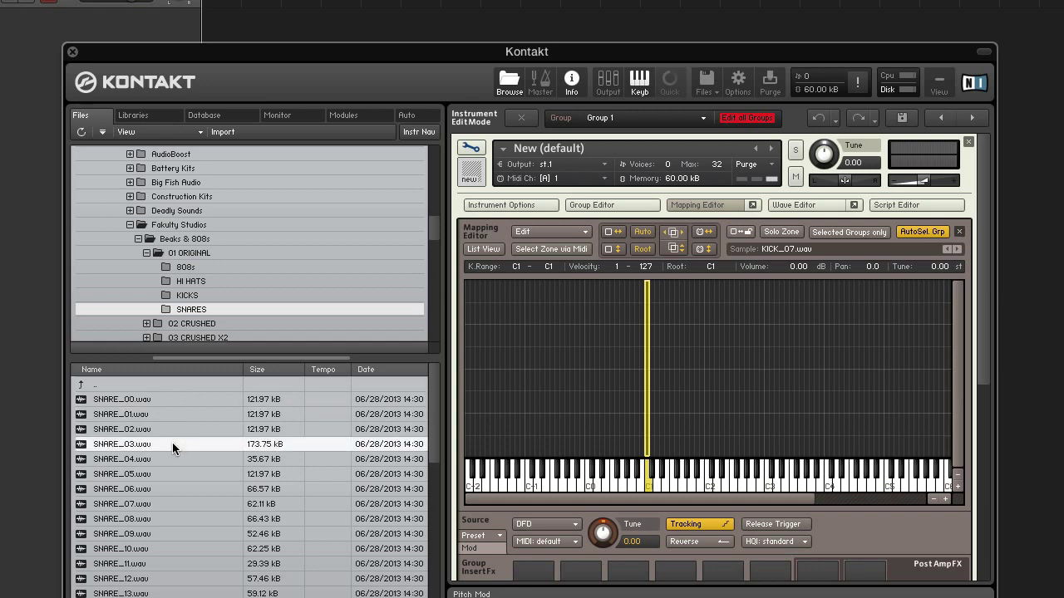
{"action": "left_click", "coordinate": [177, 429]}
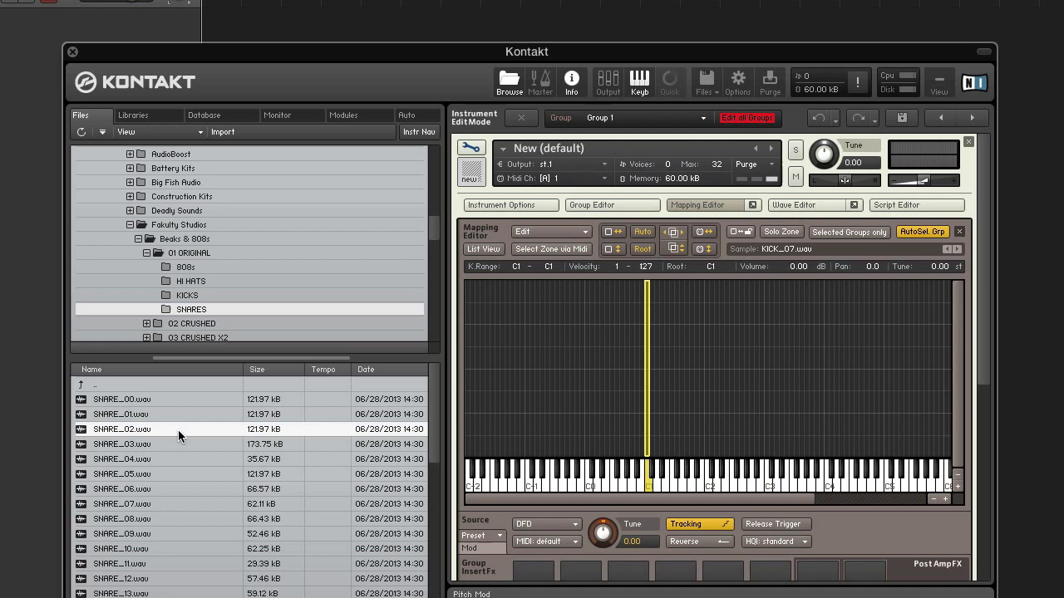
{"action": "left_click_drag", "start_coordinate": [177, 430], "coordinate": [646, 447]}
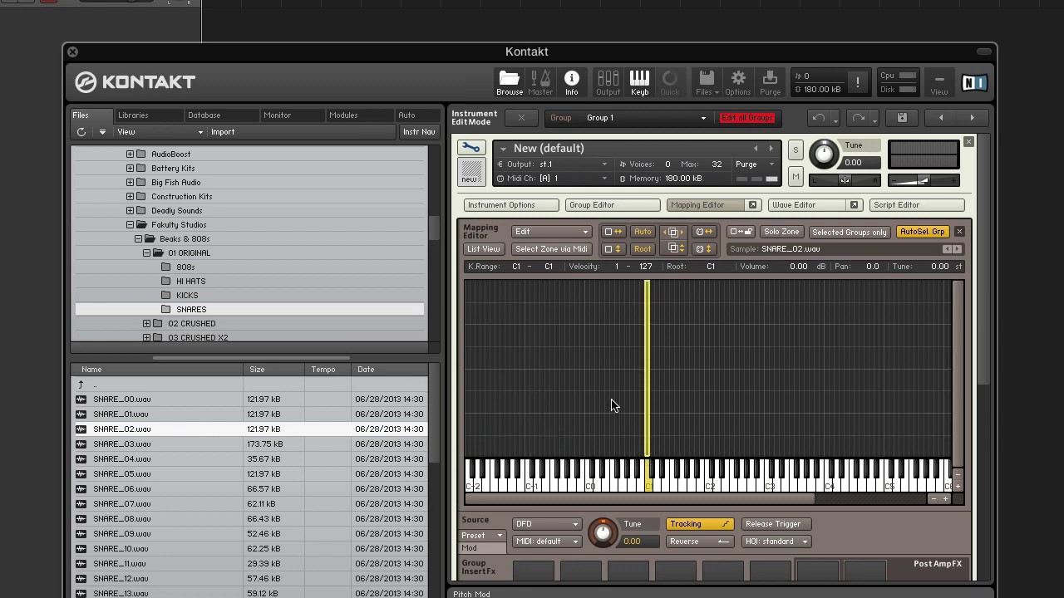
Step: Check the KICK_07.wav and SNARE_02.wav zones of Group 1 in List View
{"action": "left_click", "coordinate": [485, 250]}
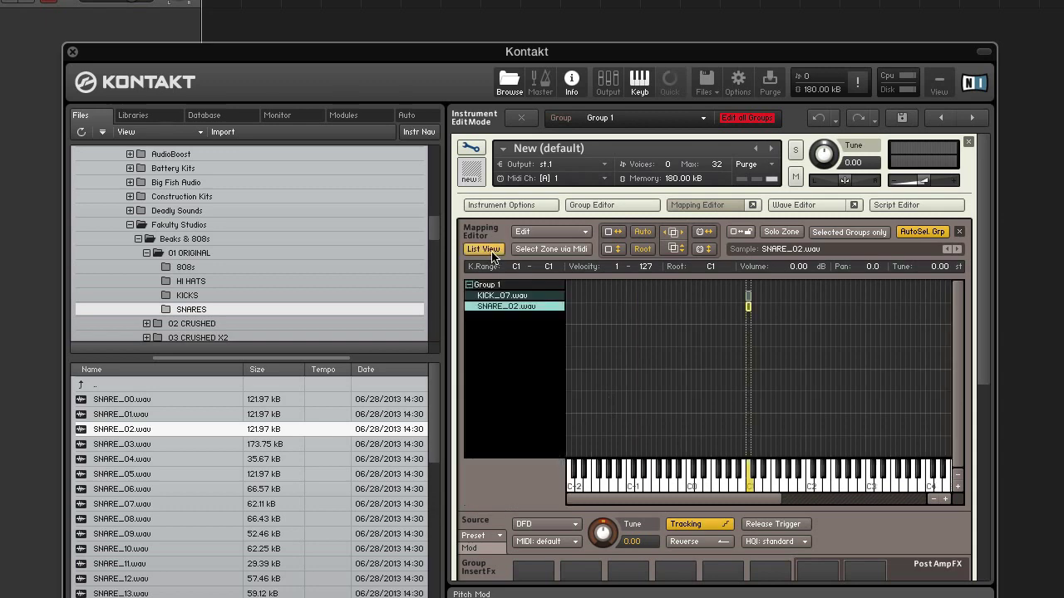
{"action": "left_click", "coordinate": [503, 296]}
{"action": "left_click", "coordinate": [507, 306]}
{"action": "left_click", "coordinate": [507, 297]}
{"action": "left_click", "coordinate": [678, 374]}
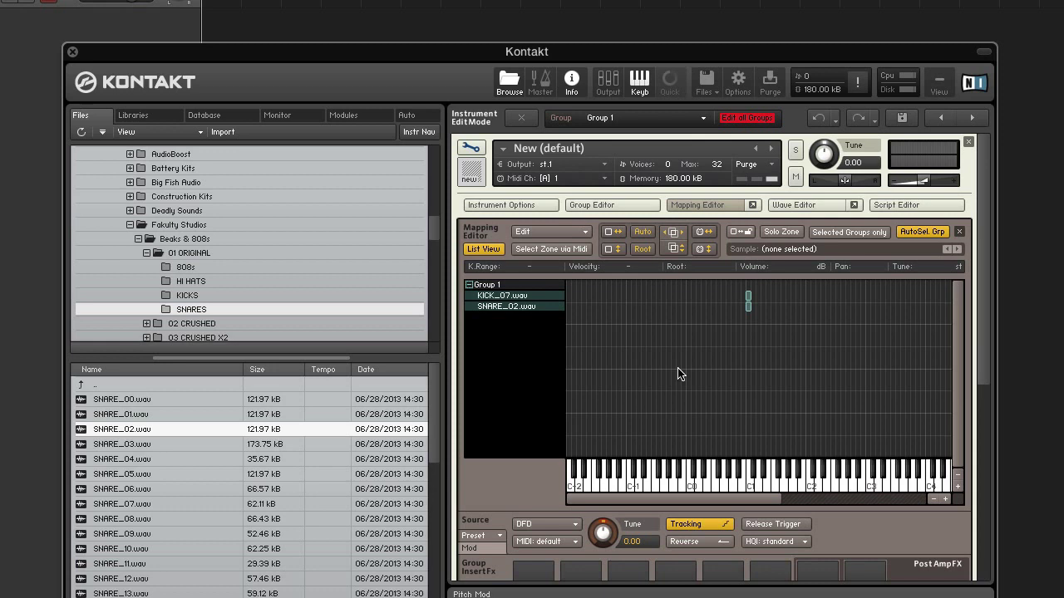
Step: Select both zones and move each zone into its own cloned group
{"action": "key", "text": "ctrl+a"}
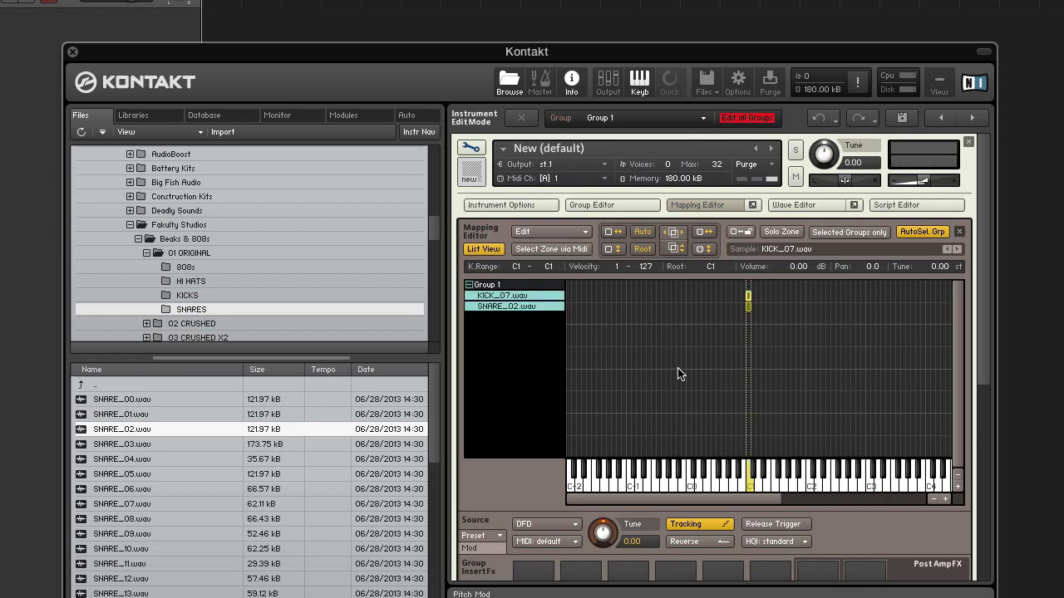
{"action": "left_click", "coordinate": [582, 238]}
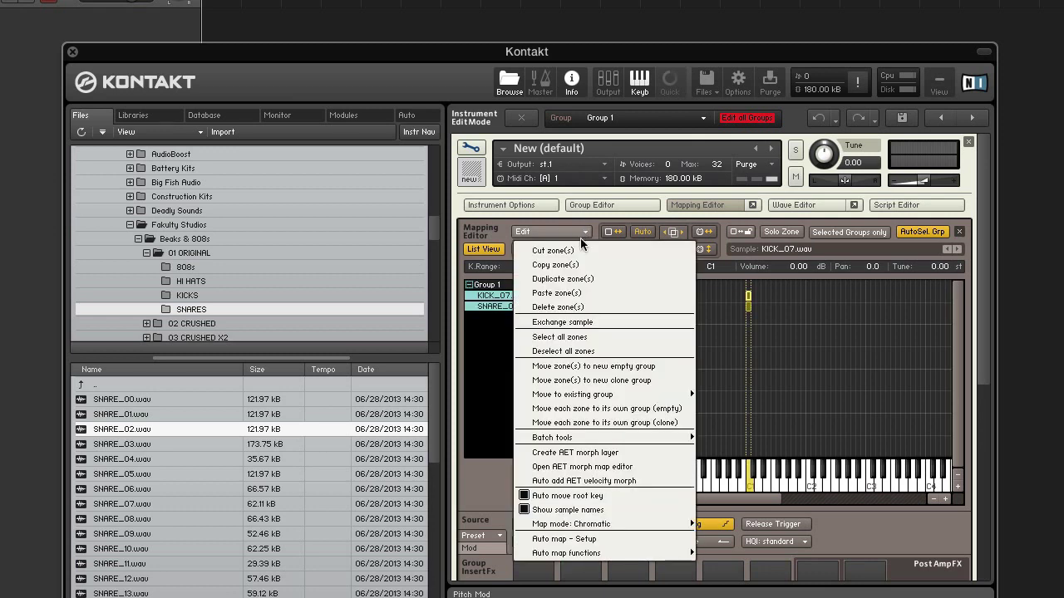
{"action": "left_click", "coordinate": [644, 421]}
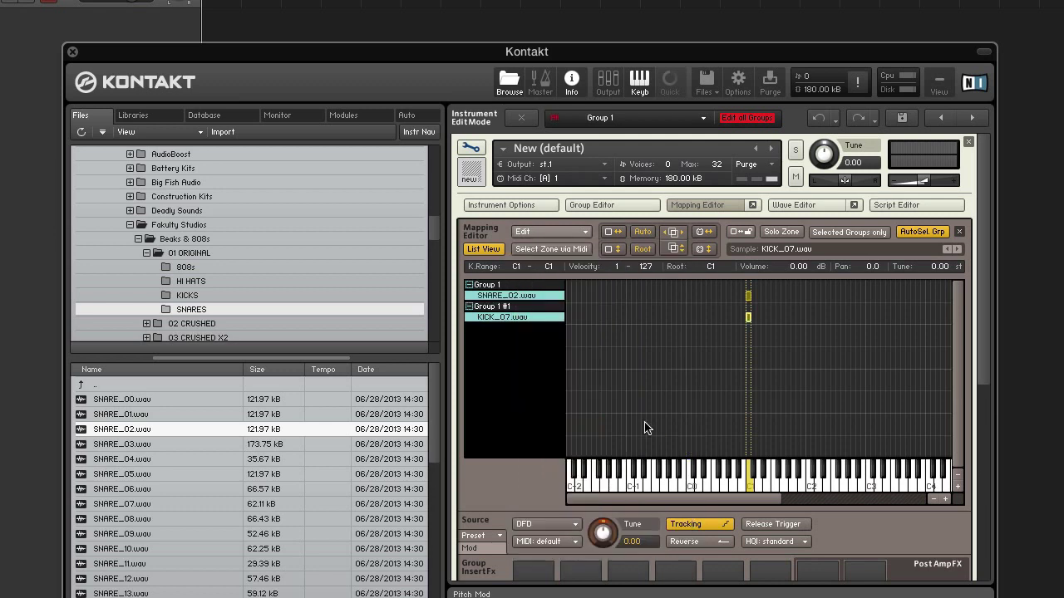
{"action": "left_click", "coordinate": [680, 334]}
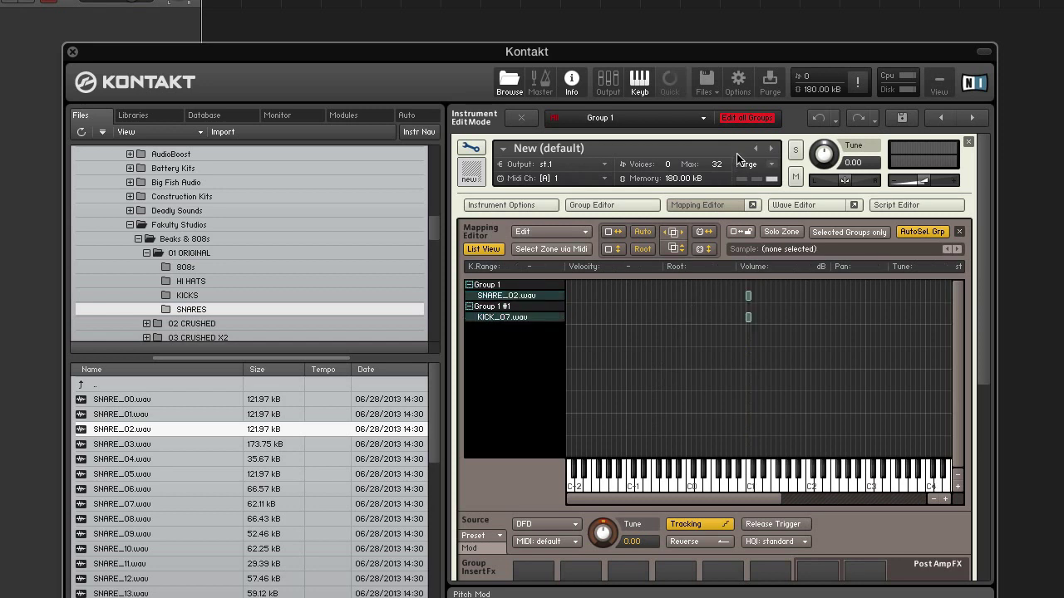
Step: Turn off Edit all Groups, show only selected groups, and bring up the Groups list
{"action": "left_click", "coordinate": [742, 121]}
{"action": "left_click", "coordinate": [838, 235]}
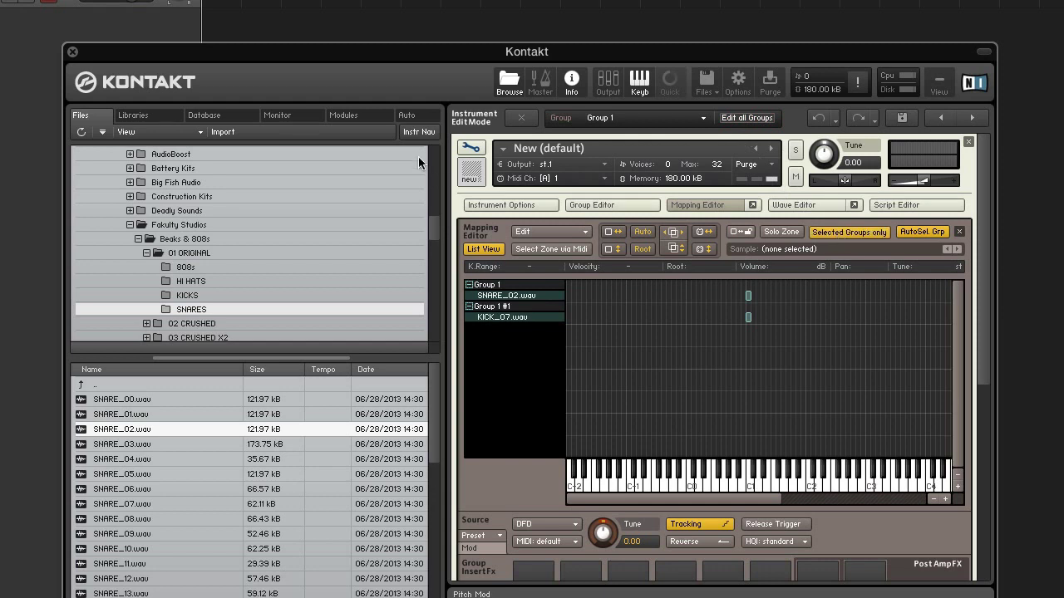
{"action": "left_click", "coordinate": [287, 115]}
{"action": "left_click", "coordinate": [240, 163]}
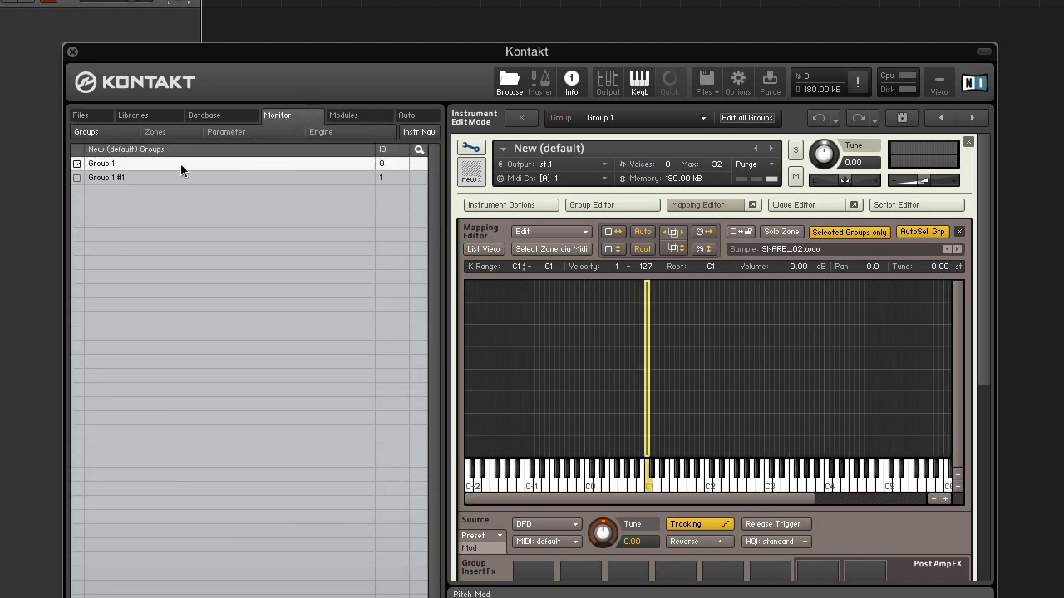
Step: Rename Group 1 to 'Snare' and Group 1 #1 to 'Kick'
{"action": "double_click", "coordinate": [181, 163]}
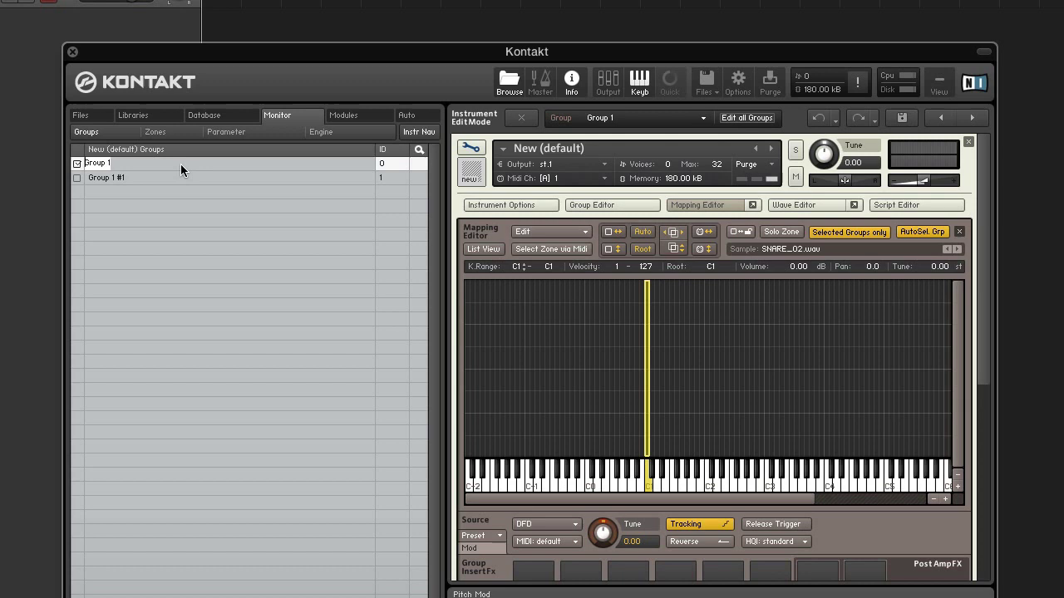
{"action": "type", "text": "Snare"}
{"action": "key", "text": "Return"}
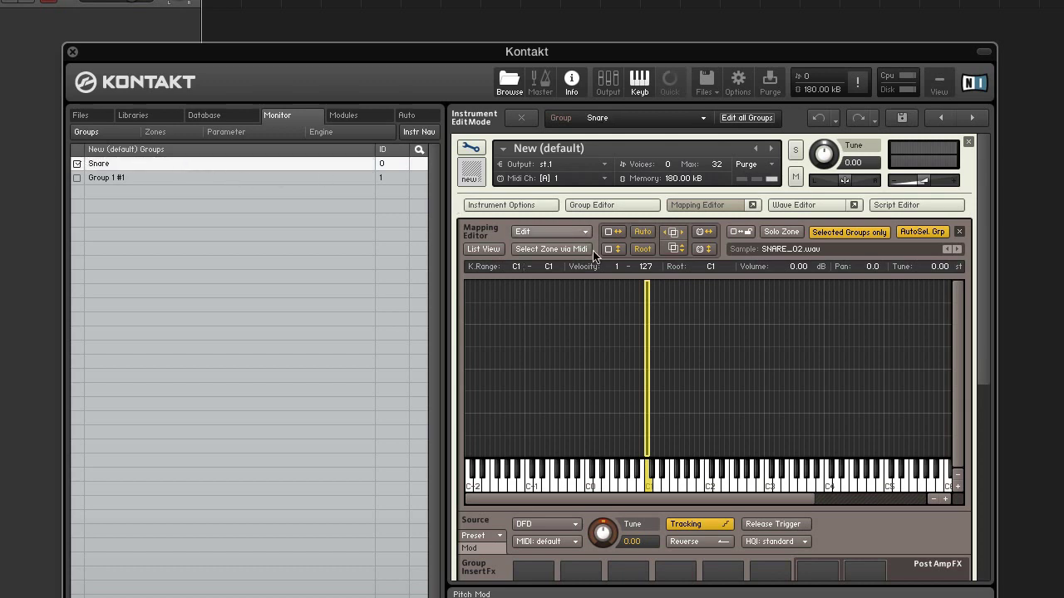
{"action": "left_click", "coordinate": [324, 177]}
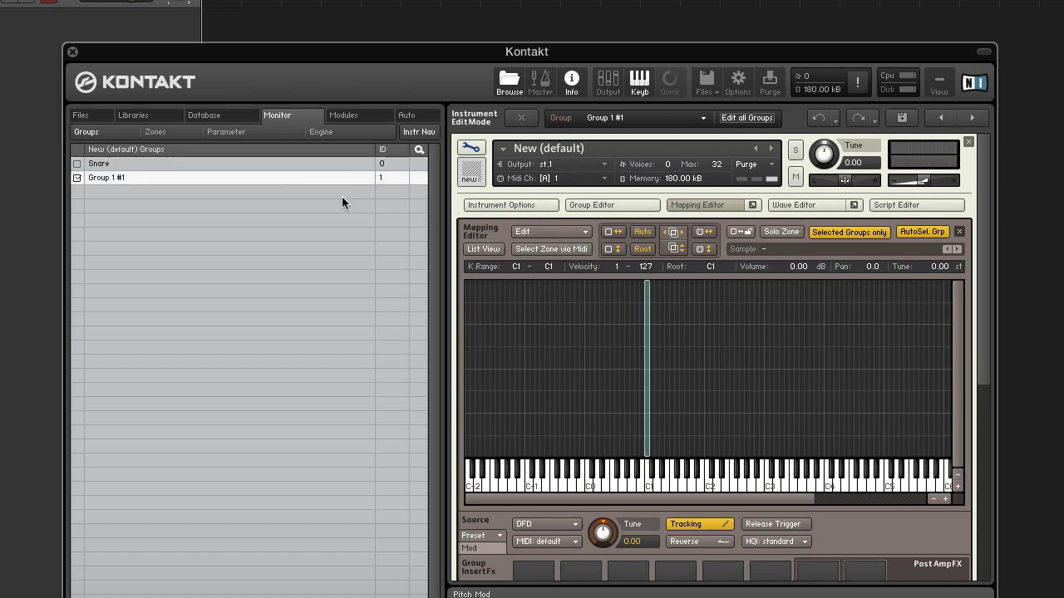
{"action": "left_click", "coordinate": [647, 334]}
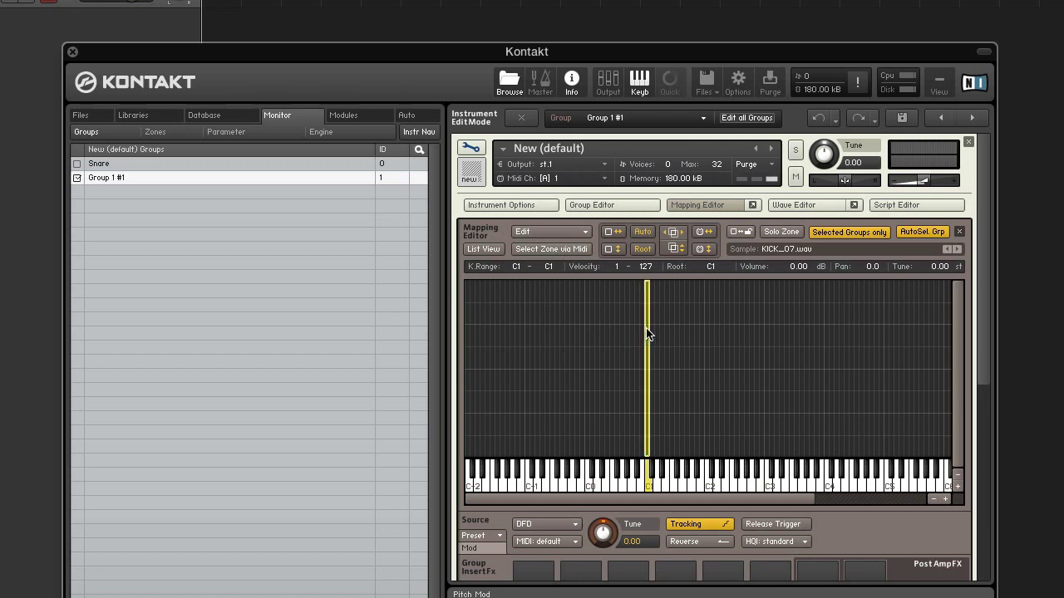
{"action": "double_click", "coordinate": [243, 177]}
{"action": "type", "text": "Kick"}
{"action": "key", "text": "Return"}
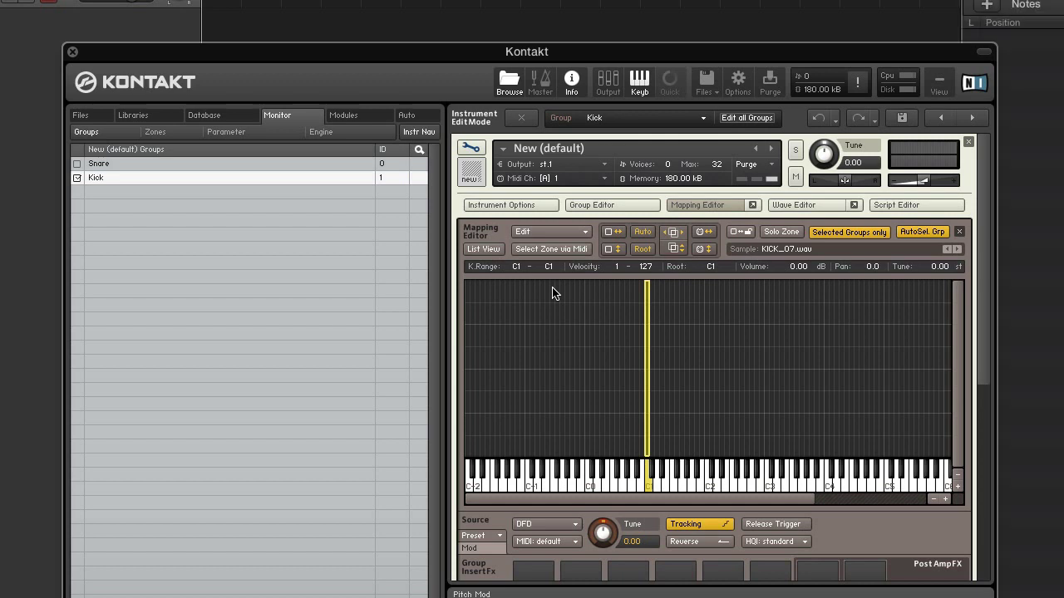
Step: Select the kick zone on C1 and choose Create AET morph layer
{"action": "left_click", "coordinate": [686, 335]}
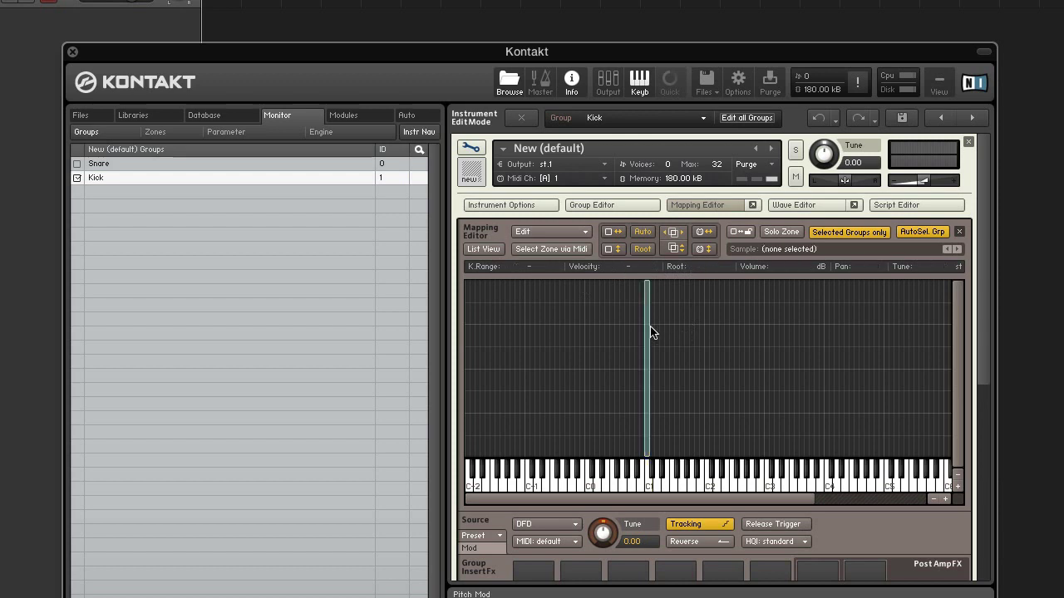
{"action": "left_click", "coordinate": [647, 333]}
{"action": "left_click", "coordinate": [563, 232]}
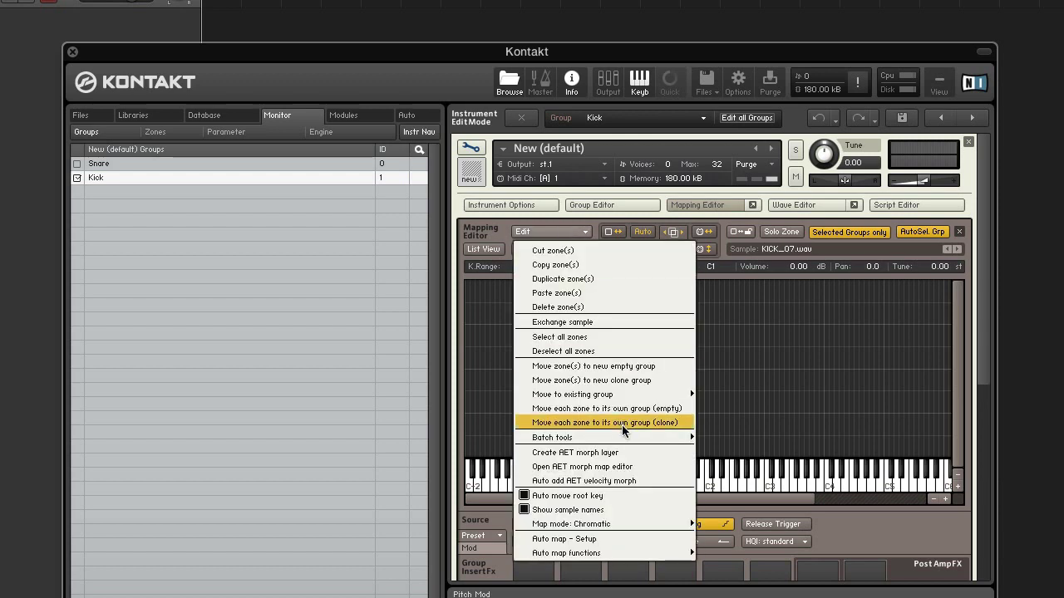
{"action": "left_click", "coordinate": [629, 453]}
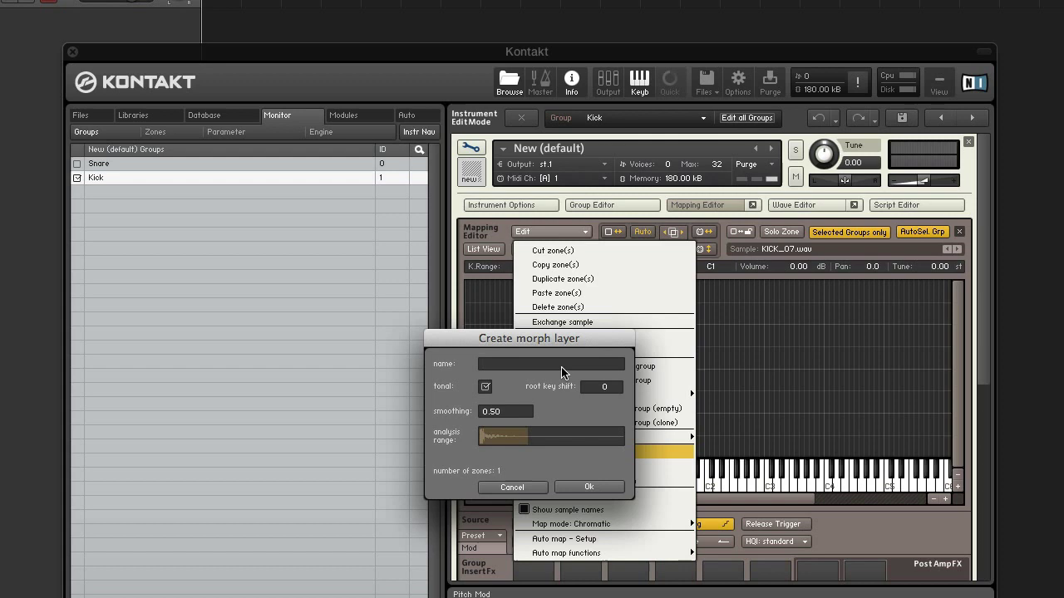
Step: Name the layer 'Kick', untick tonal, shorten the analysis range, and confirm
{"action": "type", "text": "Kick"}
{"action": "left_click", "coordinate": [486, 388]}
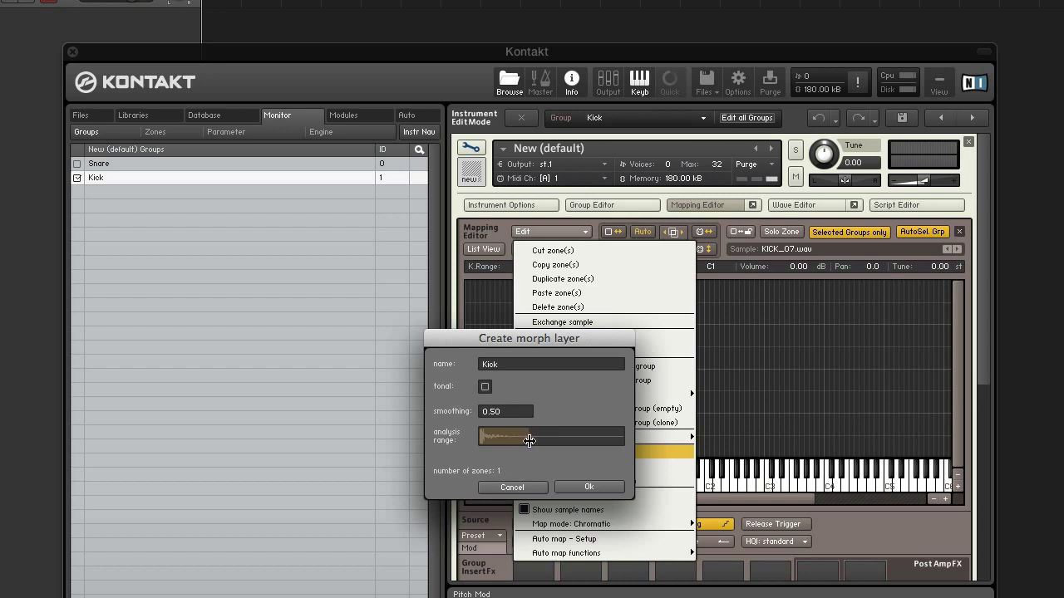
{"action": "left_click_drag", "start_coordinate": [529, 441], "coordinate": [511, 449]}
{"action": "left_click", "coordinate": [580, 488]}
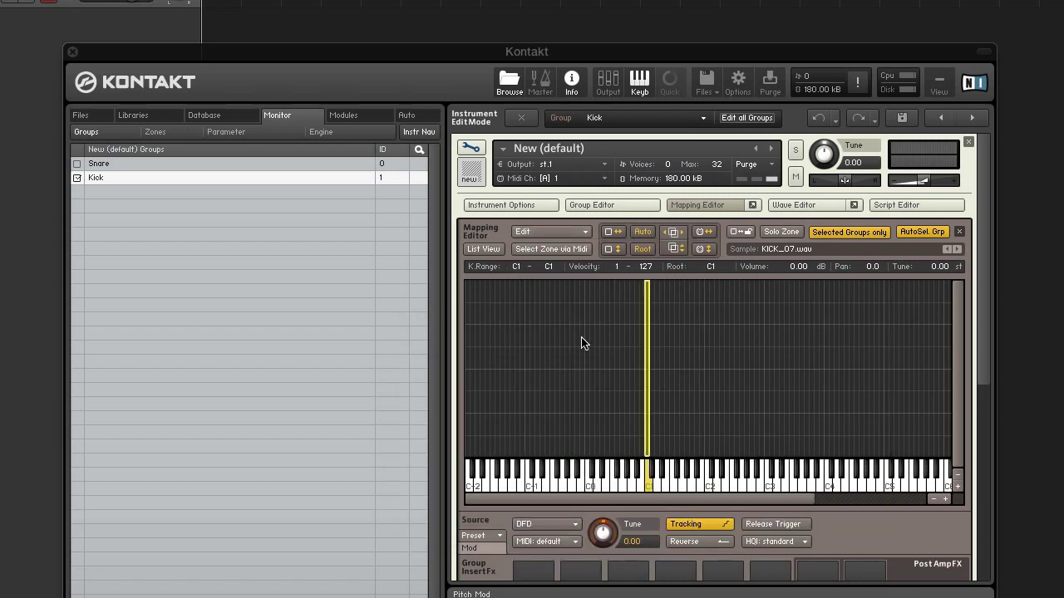
Step: Create a non-tonal 'Snare' morph layer from the Snare group with a shortened analysis range
{"action": "left_click", "coordinate": [313, 163]}
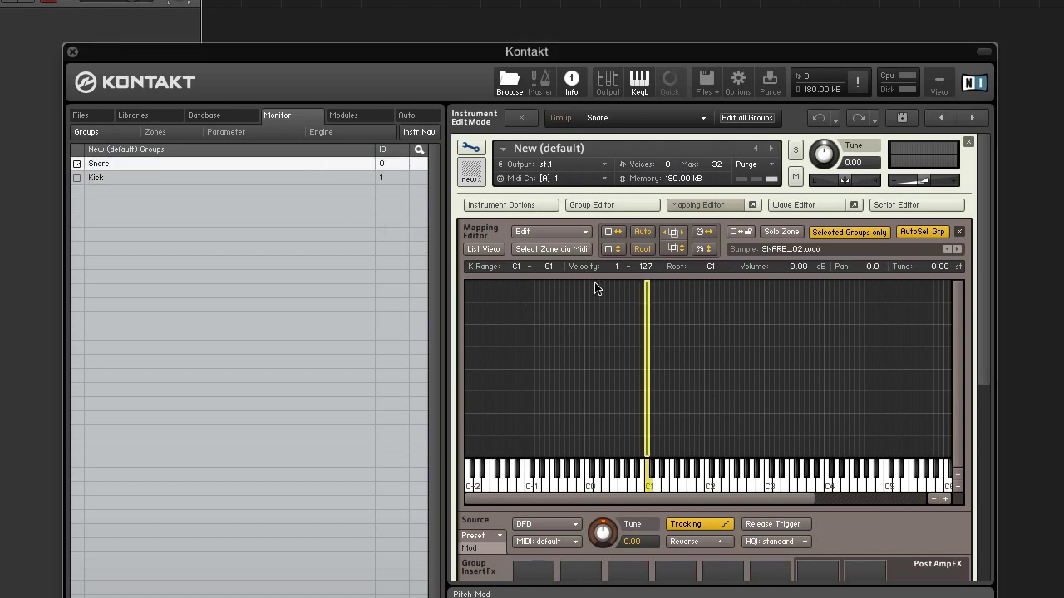
{"action": "left_click", "coordinate": [570, 232]}
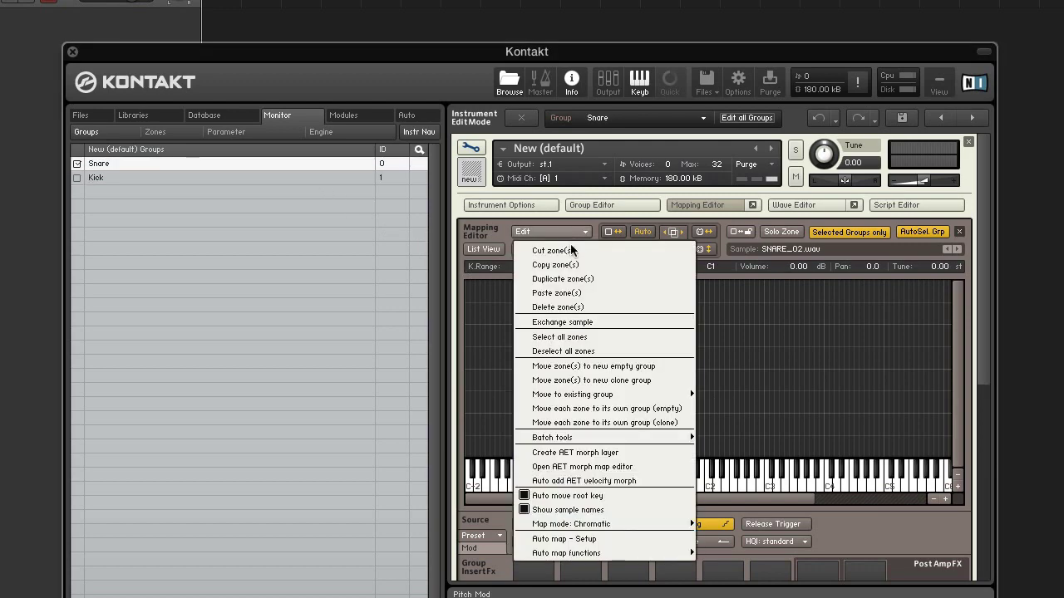
{"action": "left_click", "coordinate": [620, 453]}
{"action": "type", "text": "Snare"}
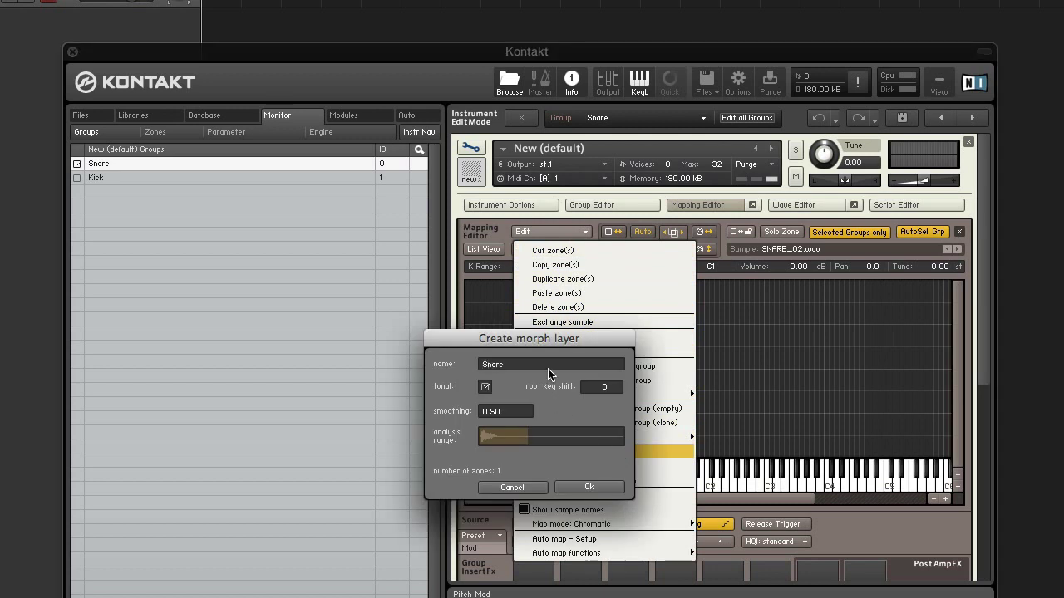
{"action": "left_click", "coordinate": [486, 387]}
{"action": "left_click_drag", "start_coordinate": [525, 442], "coordinate": [497, 449]}
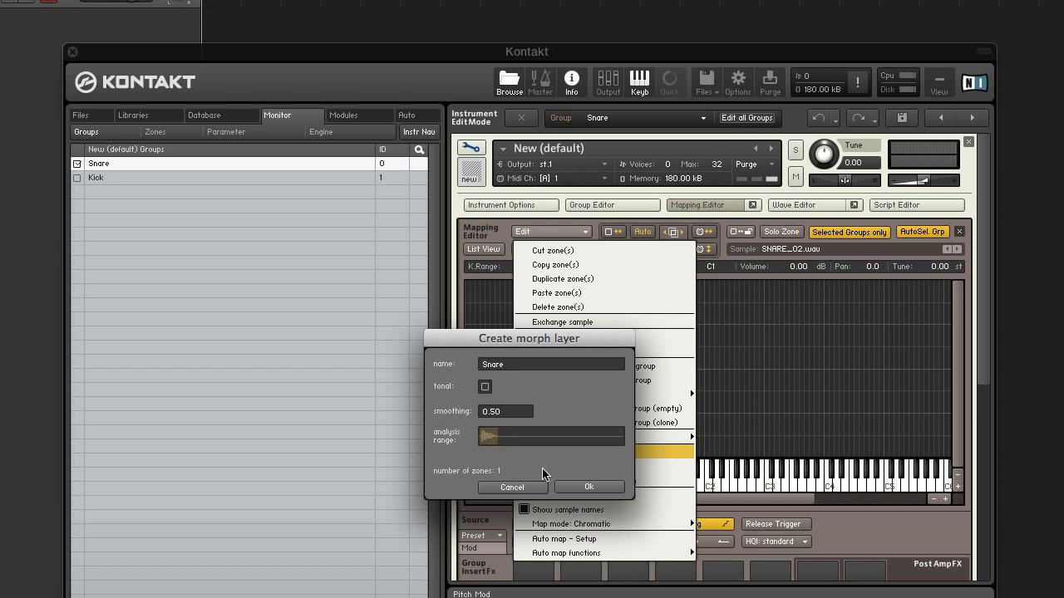
{"action": "left_click", "coordinate": [589, 487]}
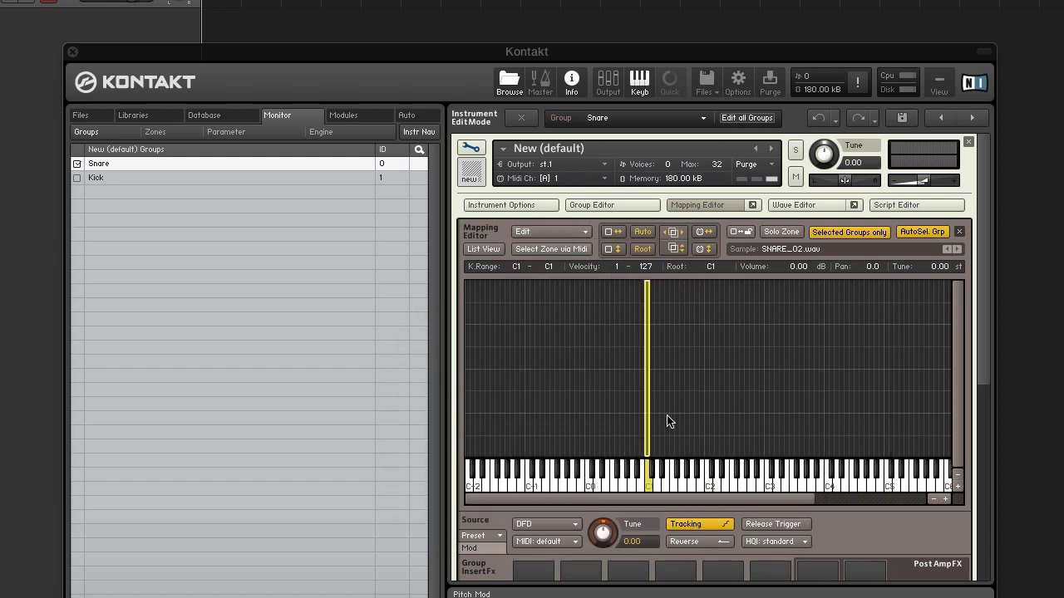
{"action": "left_click", "coordinate": [565, 236]}
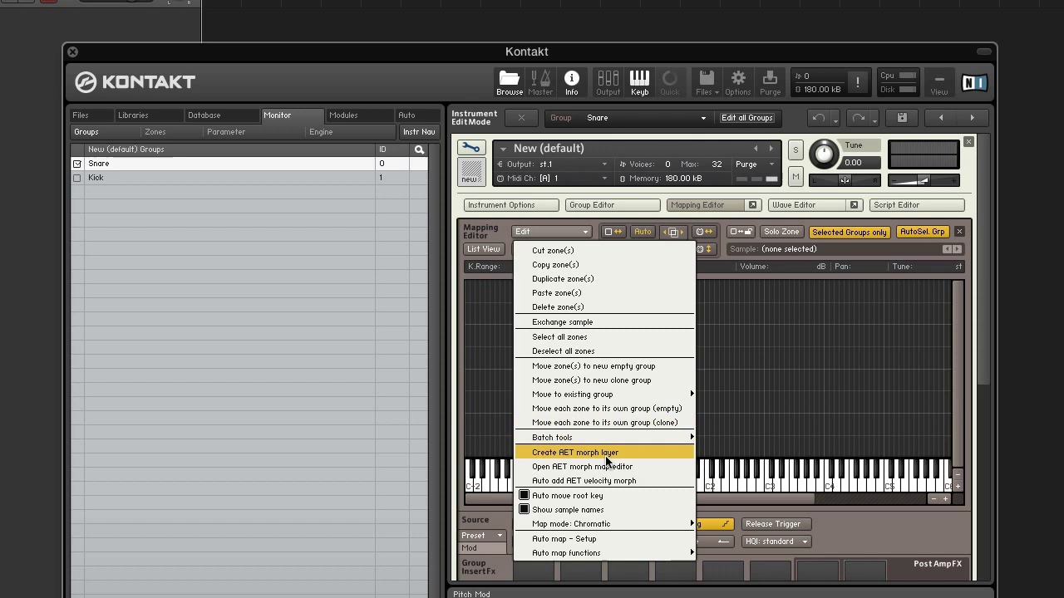
Step: Add a morph map named 'Kick to Snare' in the AET morph map editor
{"action": "left_click", "coordinate": [629, 468]}
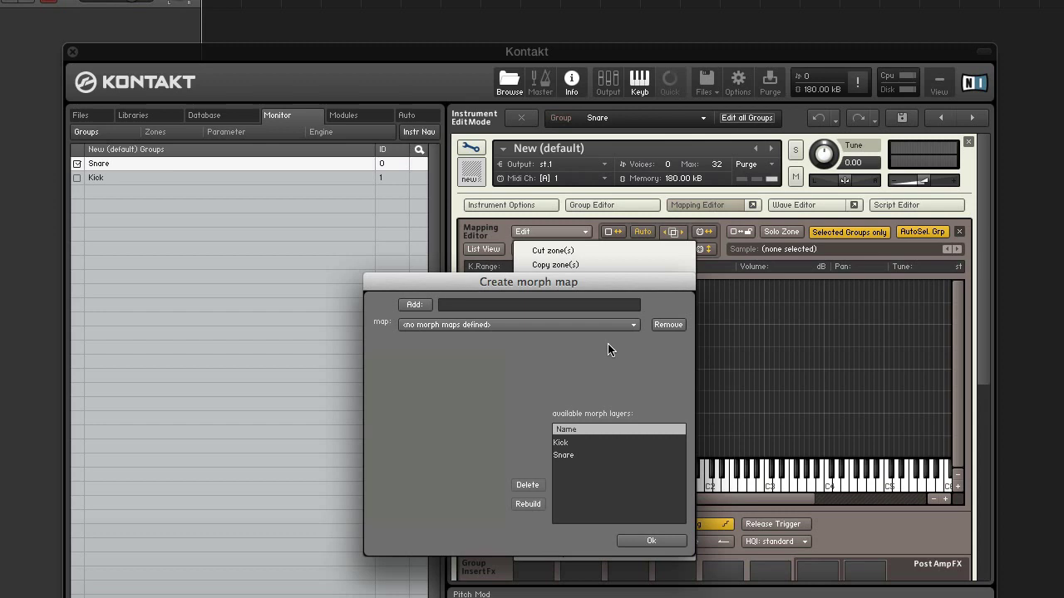
{"action": "type", "text": "Kick to Snare"}
{"action": "left_click", "coordinate": [416, 305]}
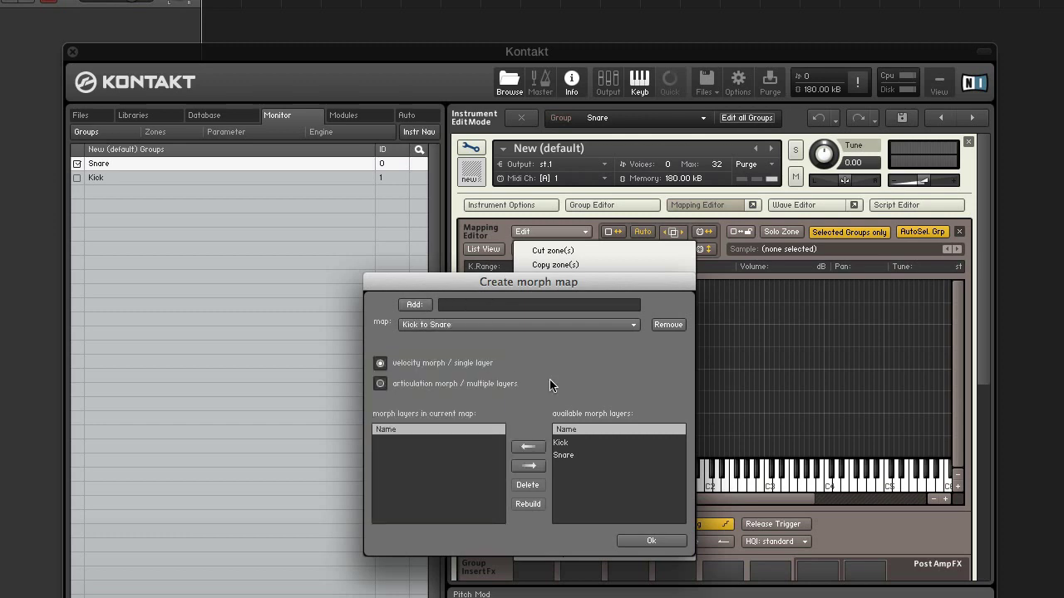
{"action": "left_click", "coordinate": [553, 327]}
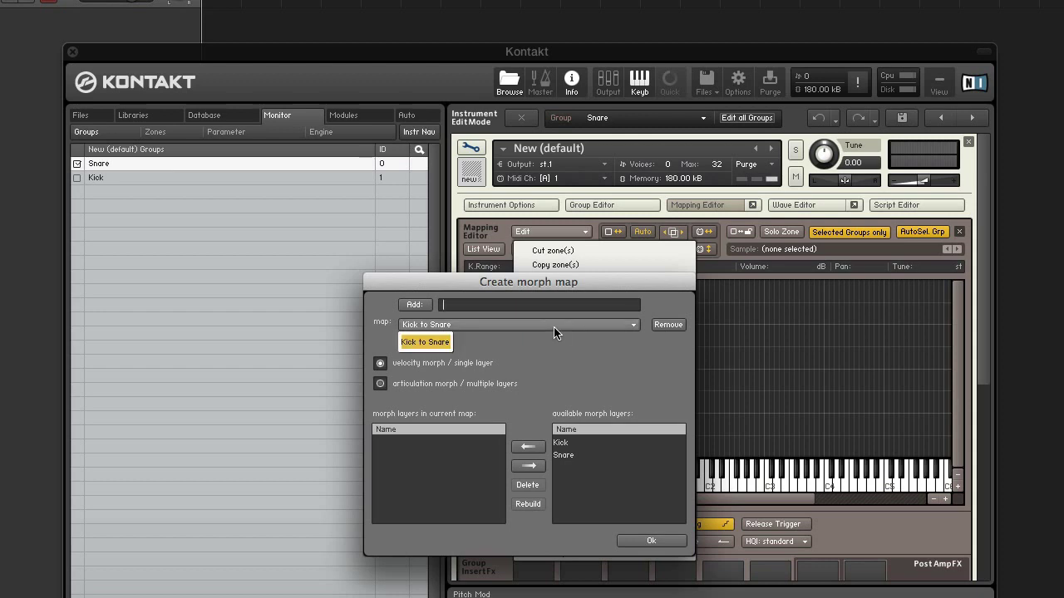
{"action": "left_click", "coordinate": [571, 336]}
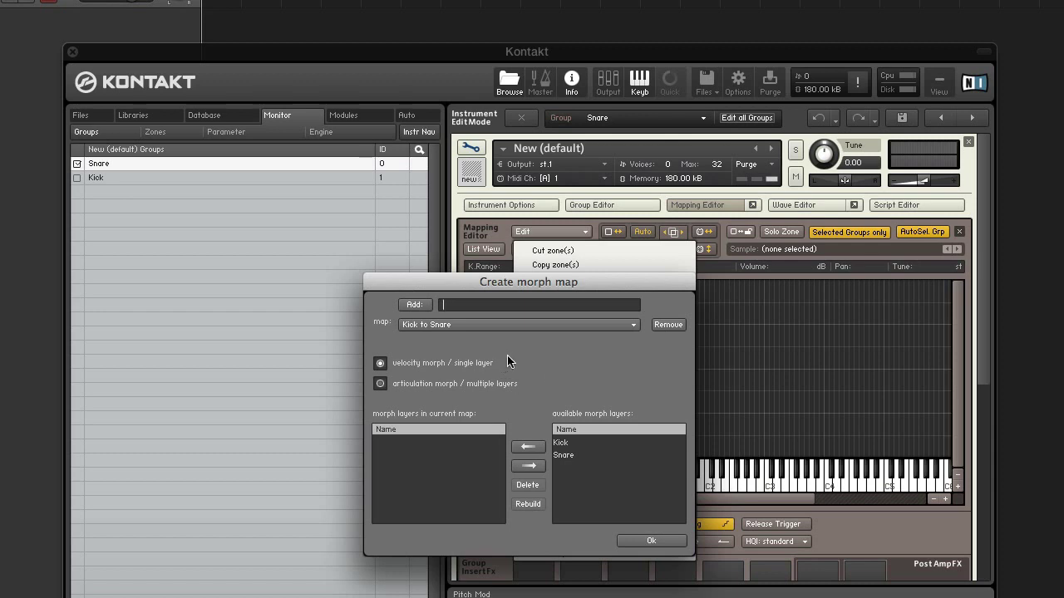
Step: Move the Kick and Snare layers from the available layers into the current map
{"action": "left_click", "coordinate": [575, 444]}
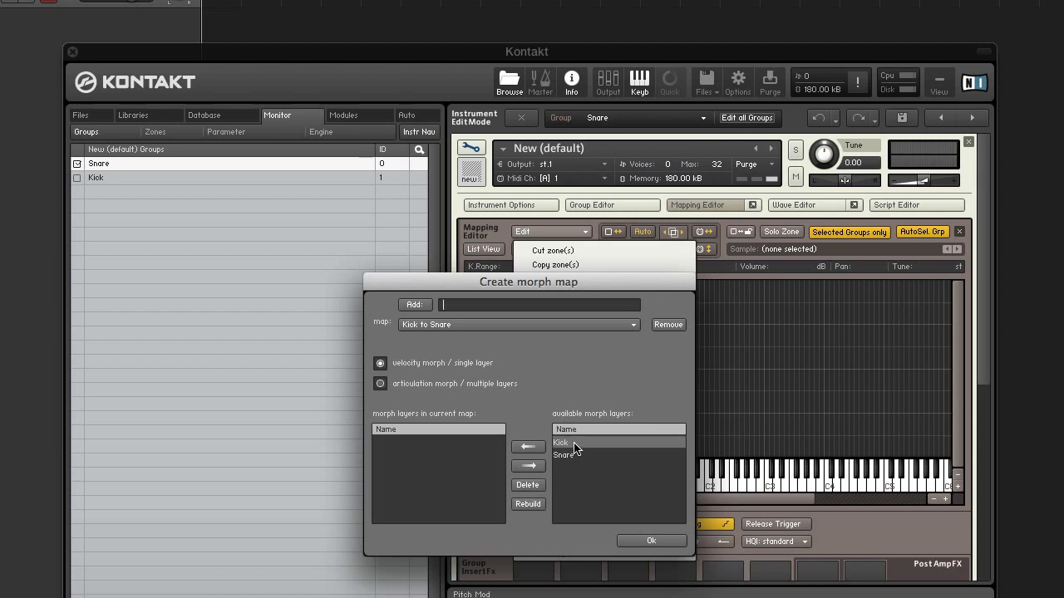
{"action": "left_click", "coordinate": [528, 446]}
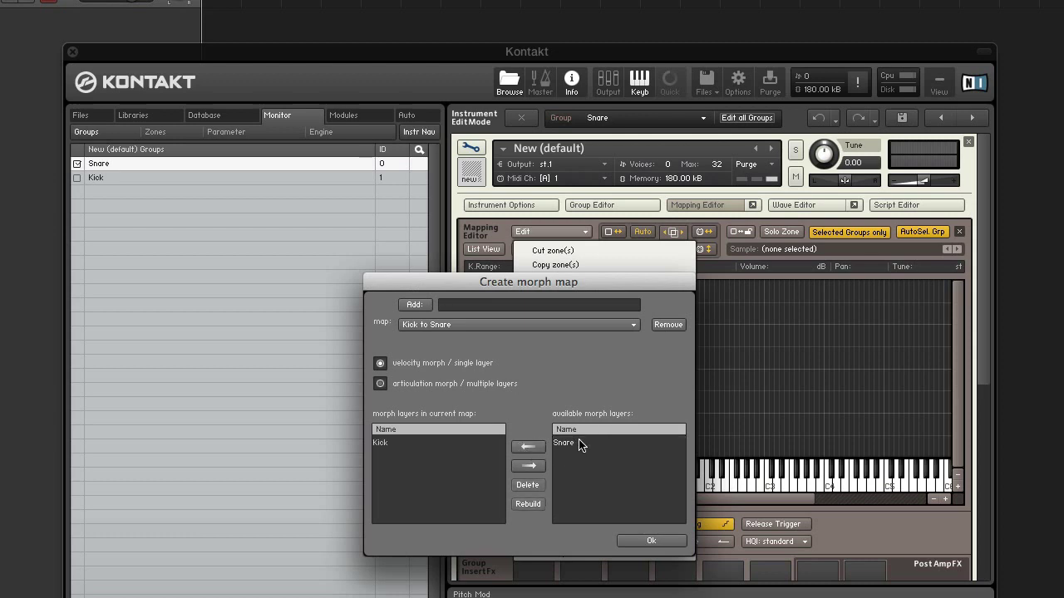
{"action": "left_click", "coordinate": [580, 443]}
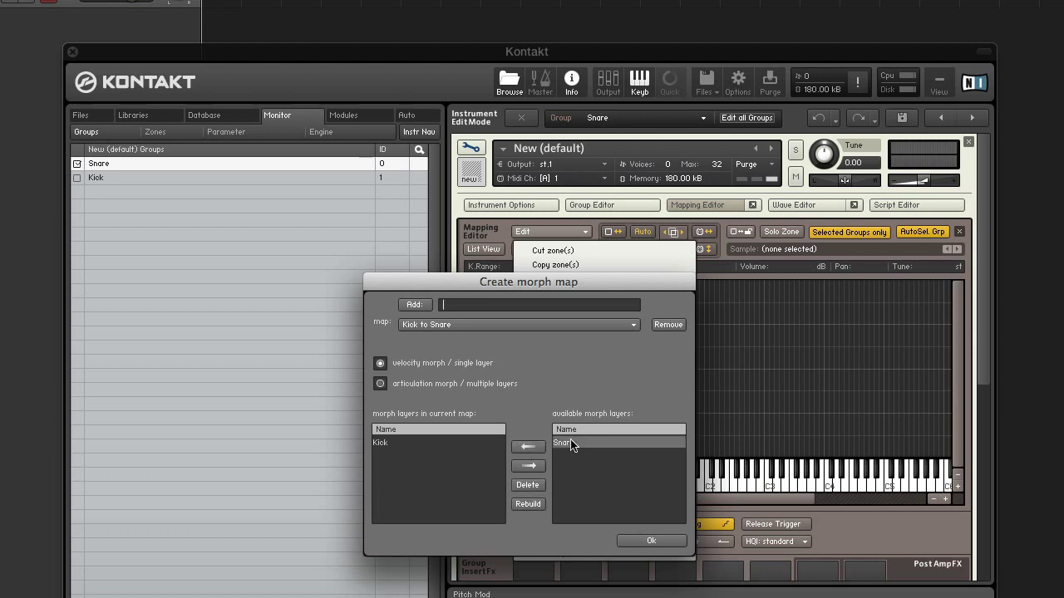
{"action": "left_click", "coordinate": [528, 446]}
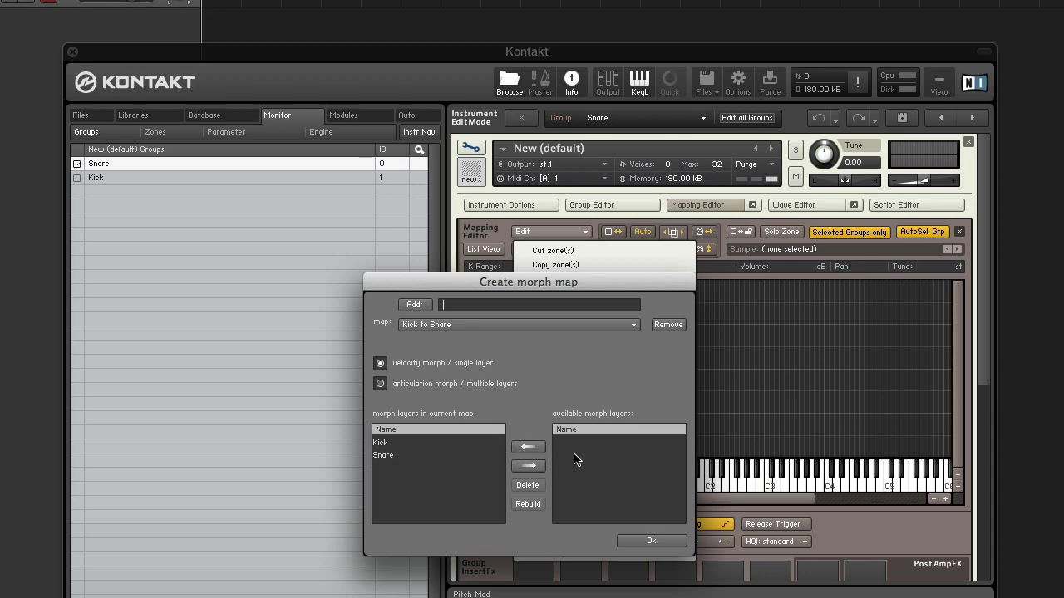
{"action": "left_click", "coordinate": [480, 460]}
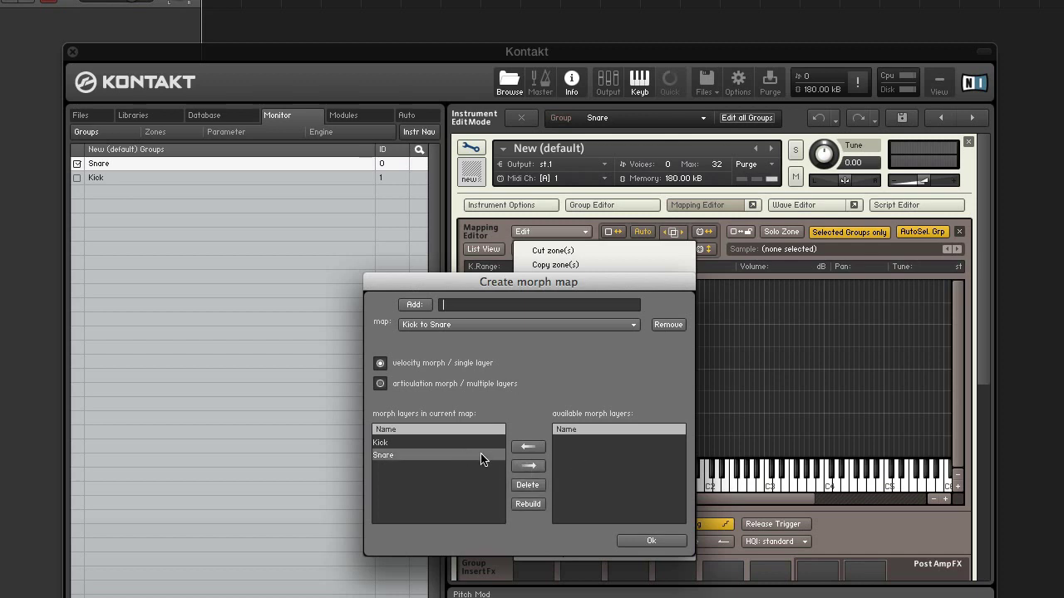
{"action": "left_click", "coordinate": [536, 468]}
{"action": "left_click", "coordinate": [572, 447]}
{"action": "left_click", "coordinate": [529, 449]}
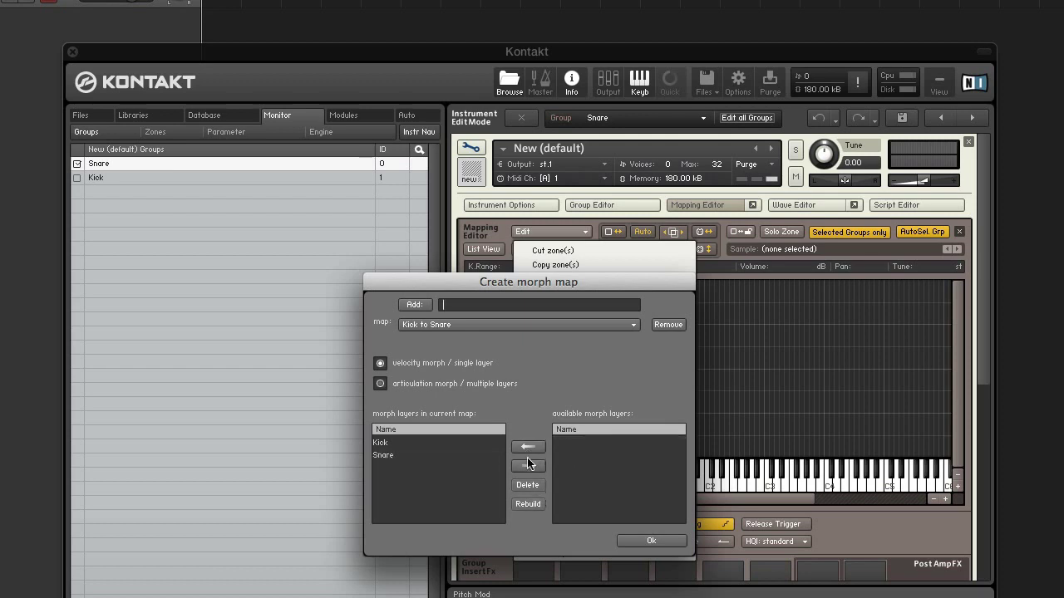
{"action": "left_click", "coordinate": [472, 456]}
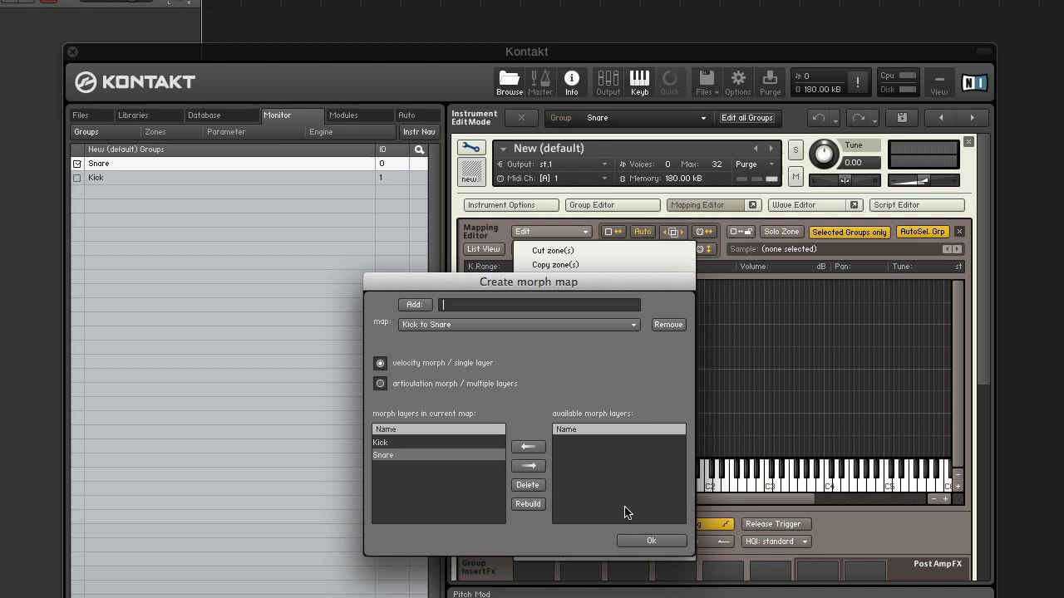
Step: Set the map to articulation morph across multiple layers and confirm
{"action": "left_click", "coordinate": [380, 384]}
{"action": "left_click", "coordinate": [380, 385]}
{"action": "left_click", "coordinate": [650, 541]}
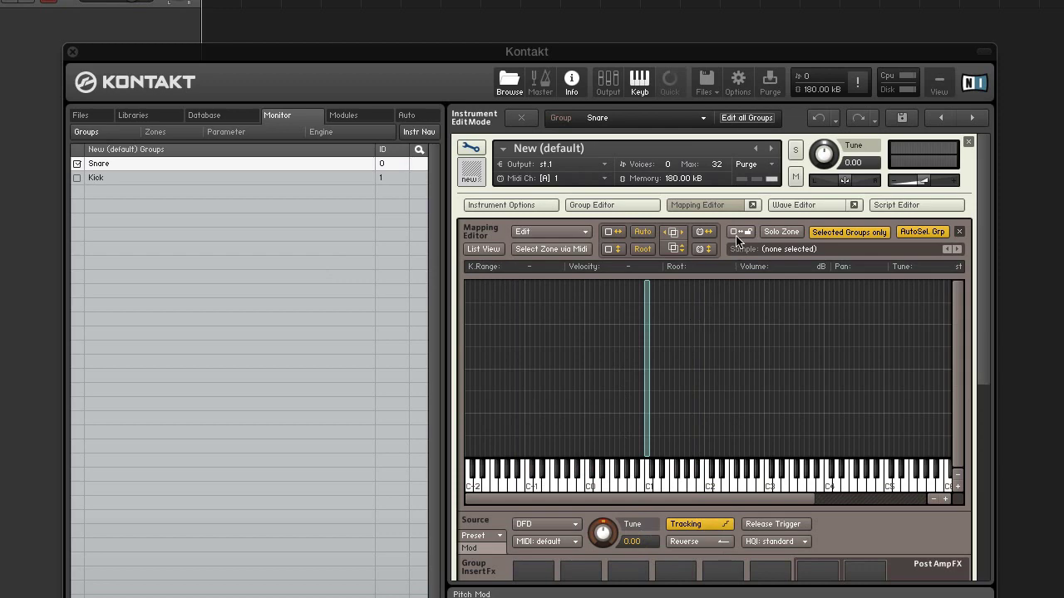
Step: Close the Mapping Editor and turn the Snare group's amplifier volume down to -∞ dB
{"action": "left_click", "coordinate": [720, 208]}
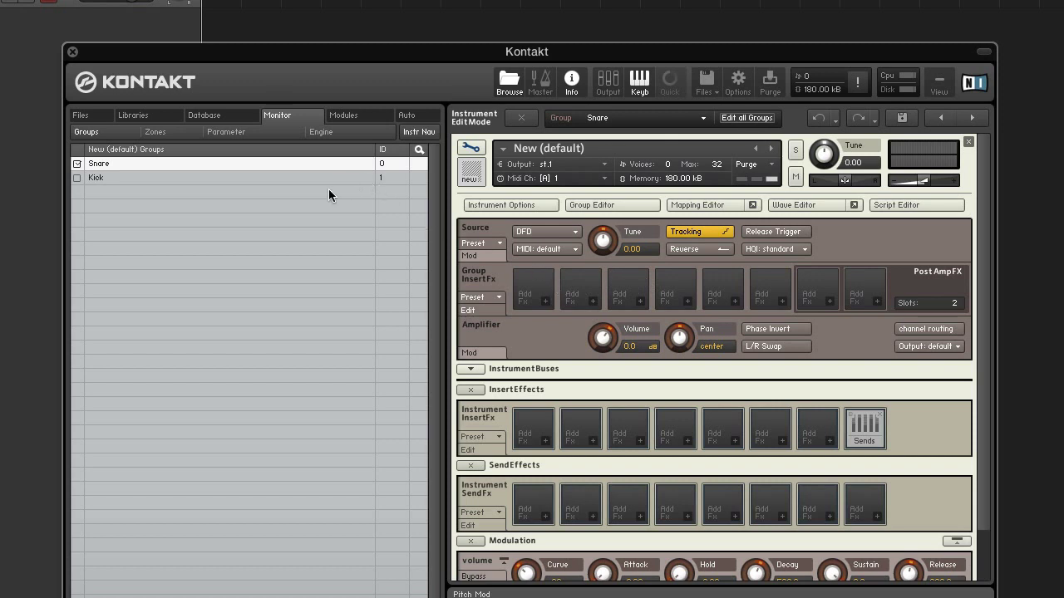
{"action": "left_click", "coordinate": [300, 174]}
{"action": "left_click", "coordinate": [300, 166]}
{"action": "left_click_drag", "start_coordinate": [598, 329], "coordinate": [600, 341]}
Step: Load an AET Filter into the Kick group's first insert slot using the 'Kick to Snare' morph map
{"action": "left_click", "coordinate": [298, 178]}
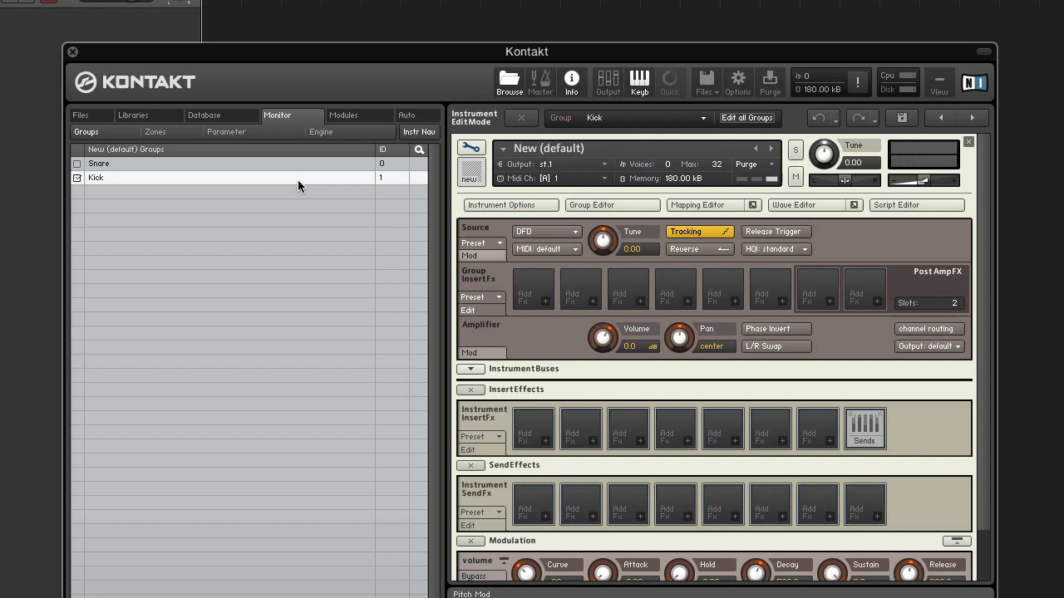
{"action": "left_click", "coordinate": [545, 303]}
{"action": "mouse_move", "coordinate": [571, 349]}
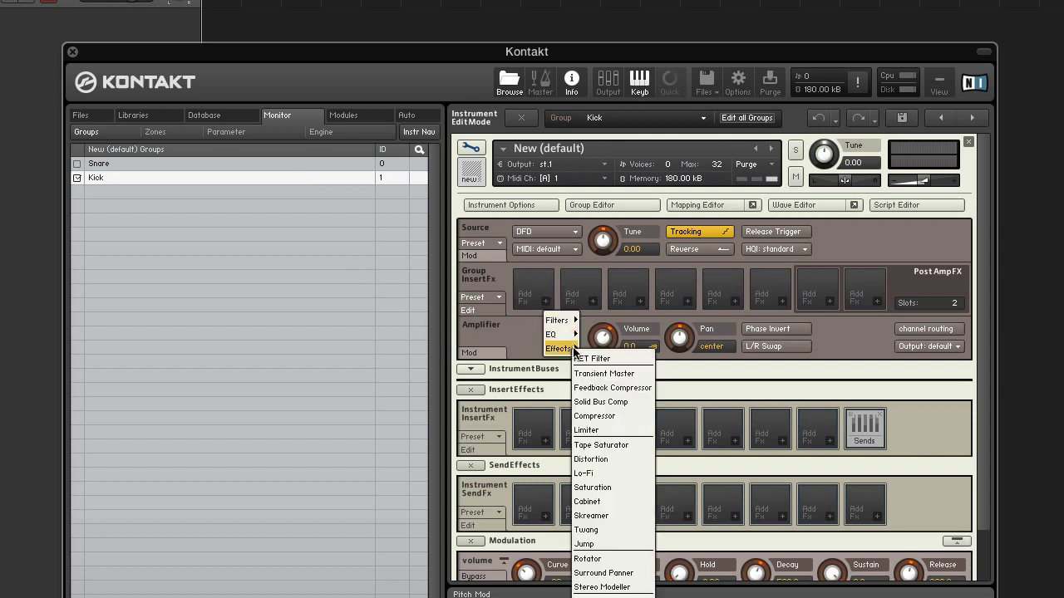
{"action": "left_click", "coordinate": [641, 359]}
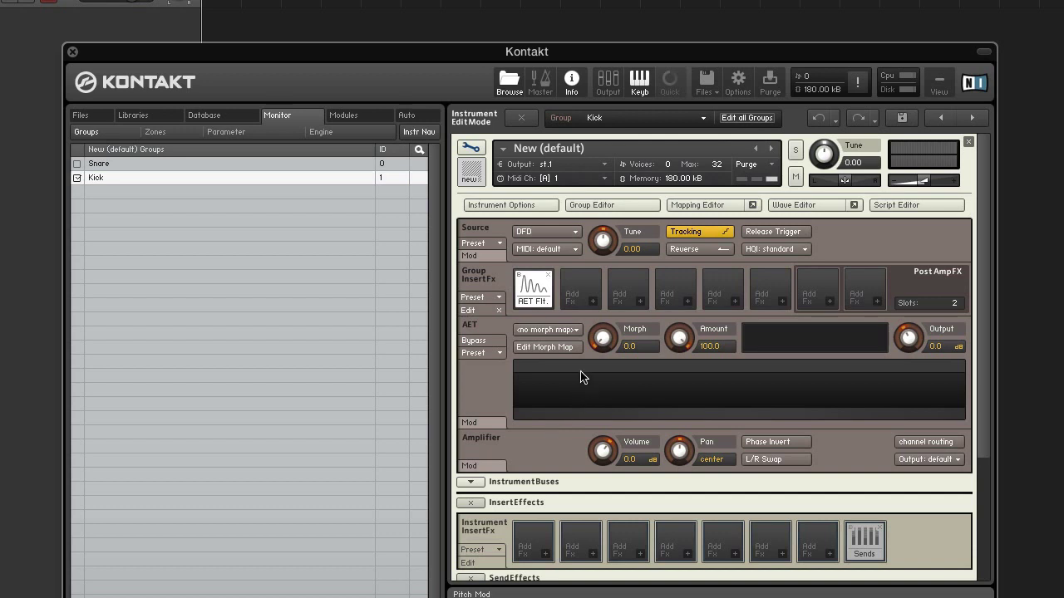
{"action": "left_click", "coordinate": [570, 334]}
{"action": "left_click", "coordinate": [558, 361]}
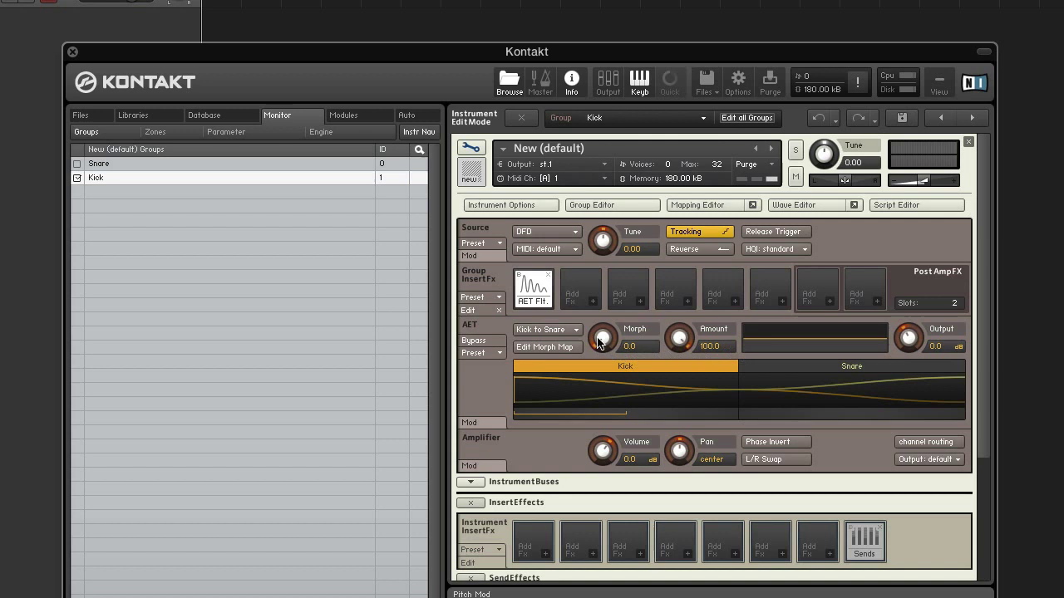
Step: Turn the AET Filter's Morph up toward Snare, then ease it back to 43.1
{"action": "left_click_drag", "start_coordinate": [602, 339], "coordinate": [605, 242]}
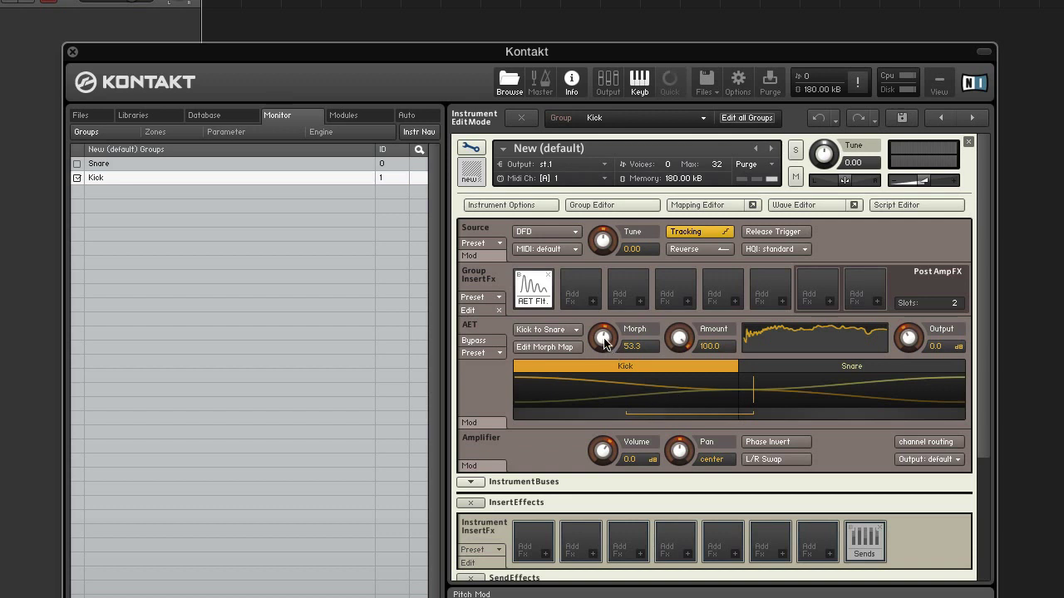
{"action": "left_click_drag", "start_coordinate": [605, 343], "coordinate": [604, 350]}
Step: From the Auto tab's MIDI Automation list, drag CC 1 onto the AET Filter's Morph knob
{"action": "left_click", "coordinate": [404, 115]}
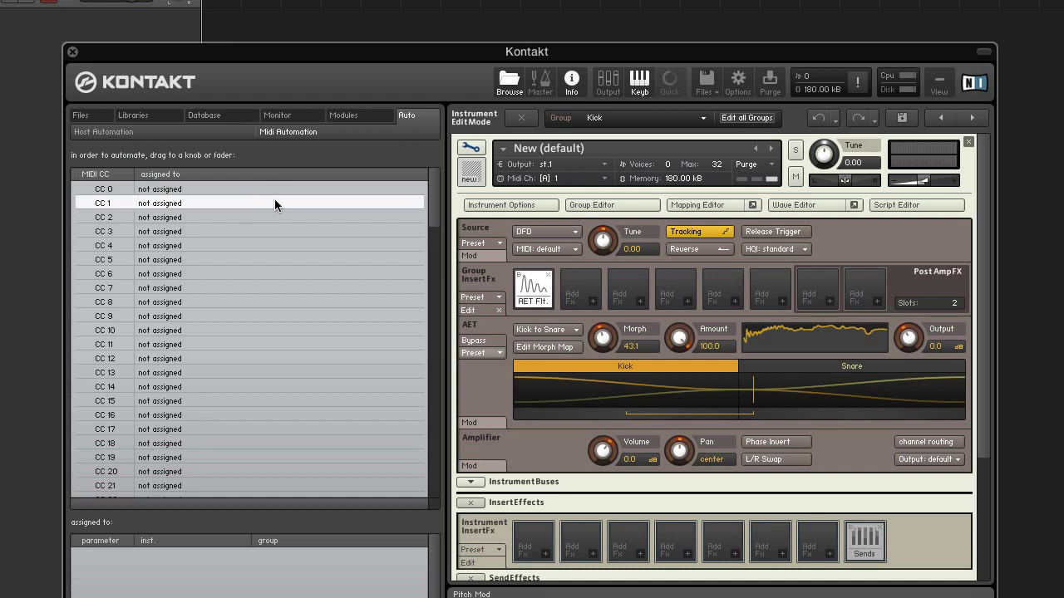
{"action": "left_click_drag", "start_coordinate": [275, 201], "coordinate": [598, 336]}
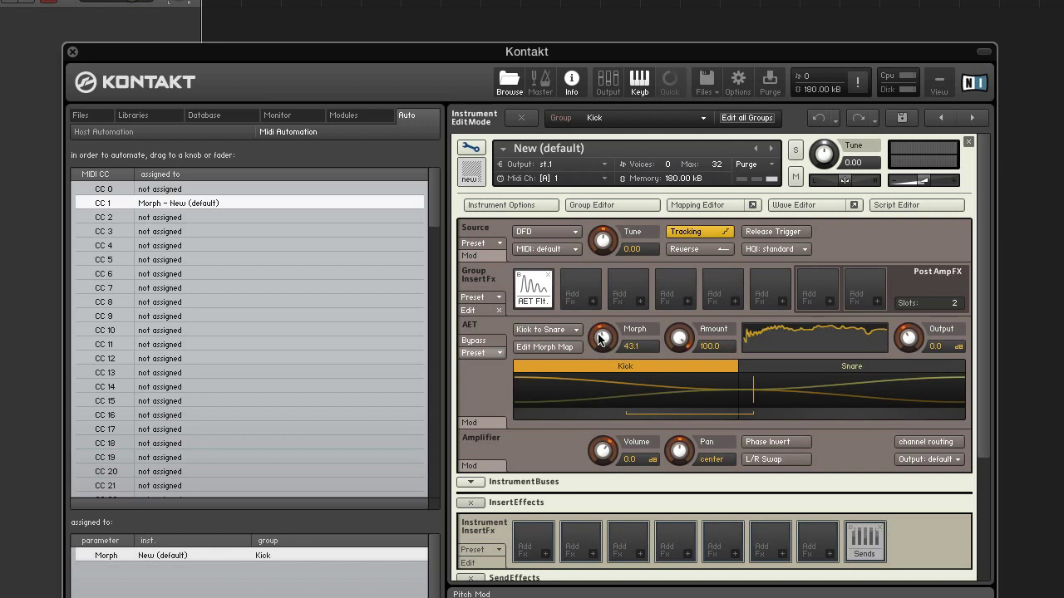